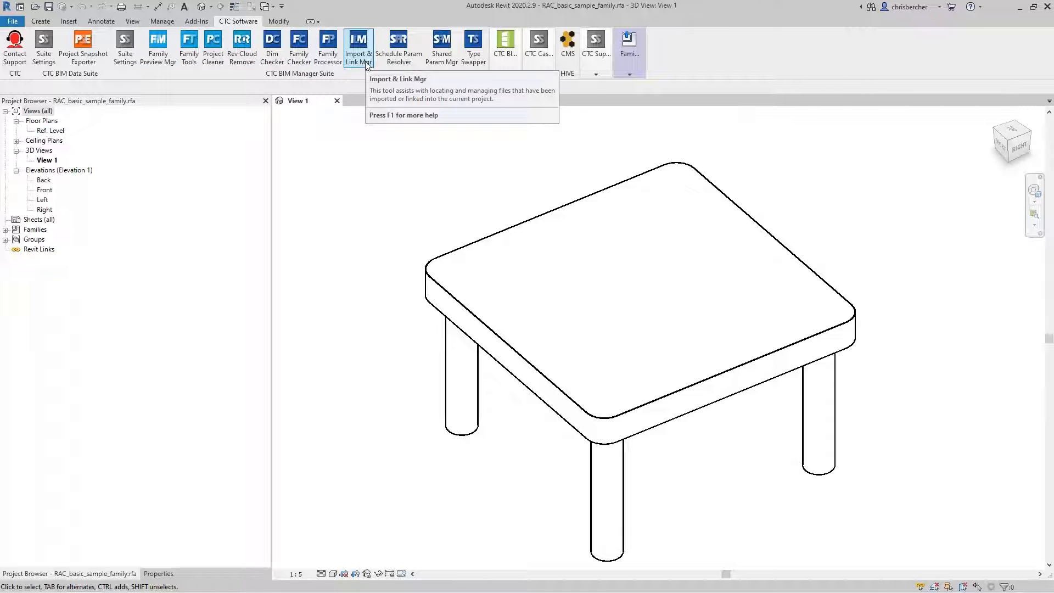
Open the Family Checker and view its report area before returning to the family selection.
click(302, 65)
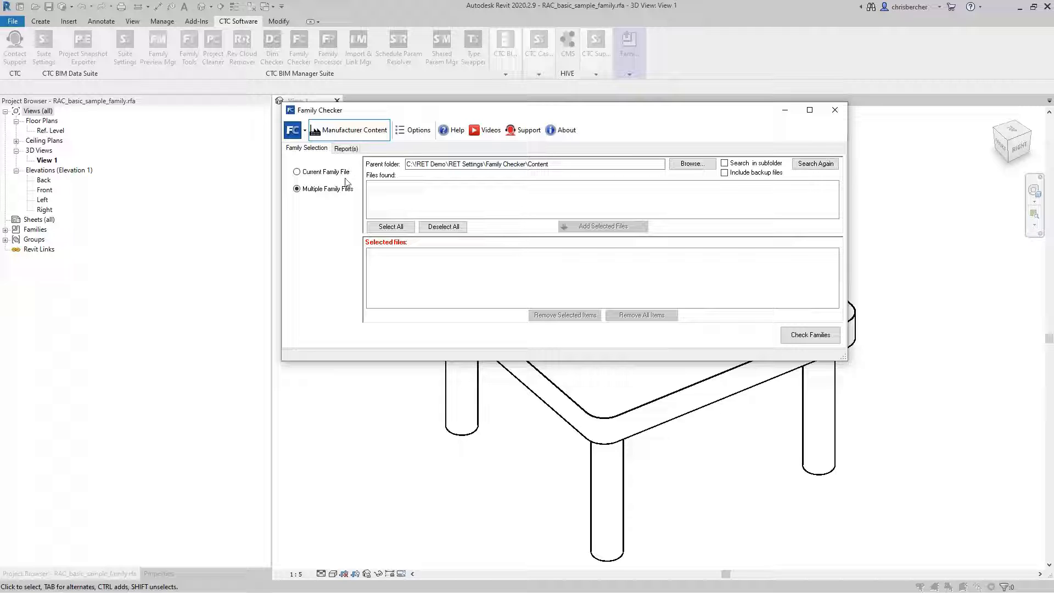
click(560, 164)
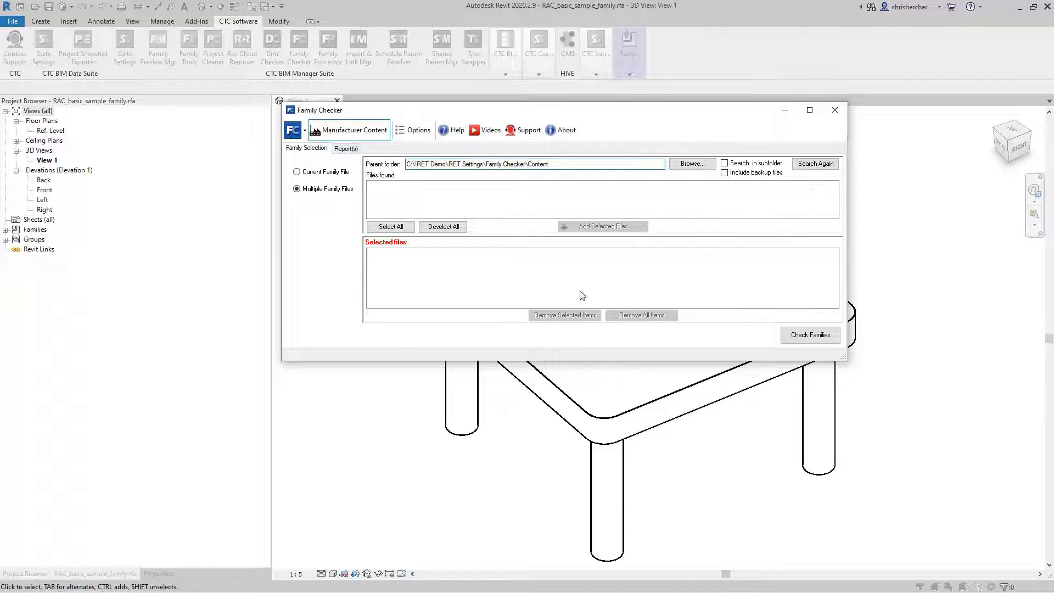
click(347, 148)
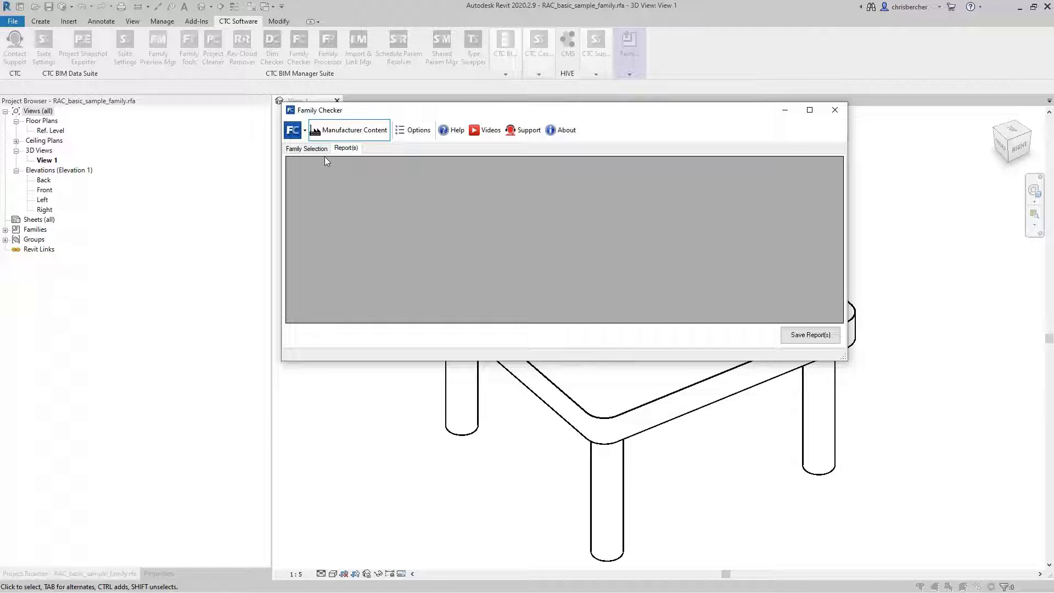
click(317, 149)
Open the Family Checker options and review the general user initials and main parameter file settings.
click(411, 132)
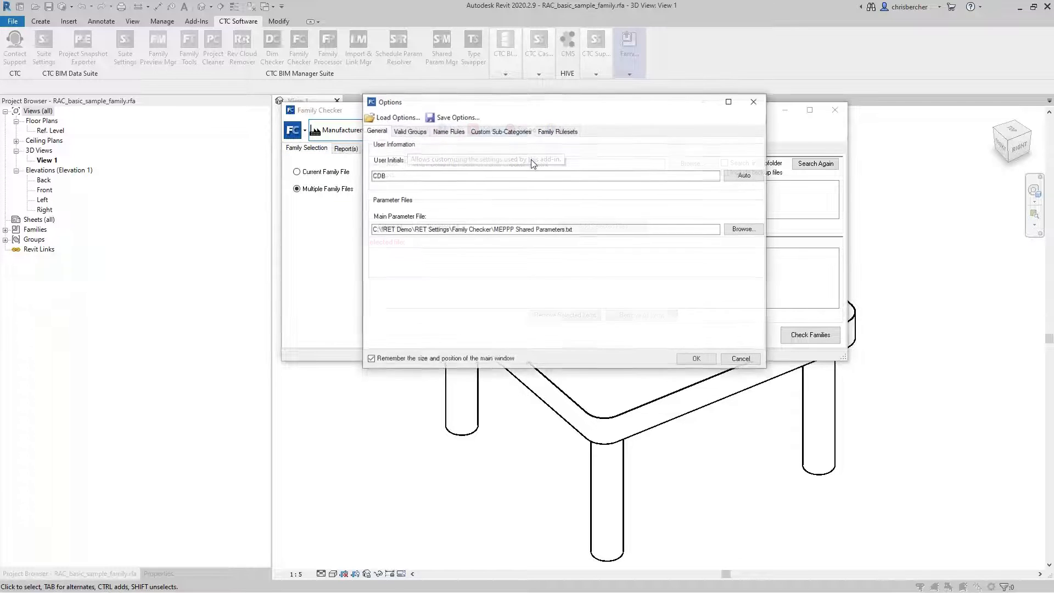
drag(538, 103, 534, 112)
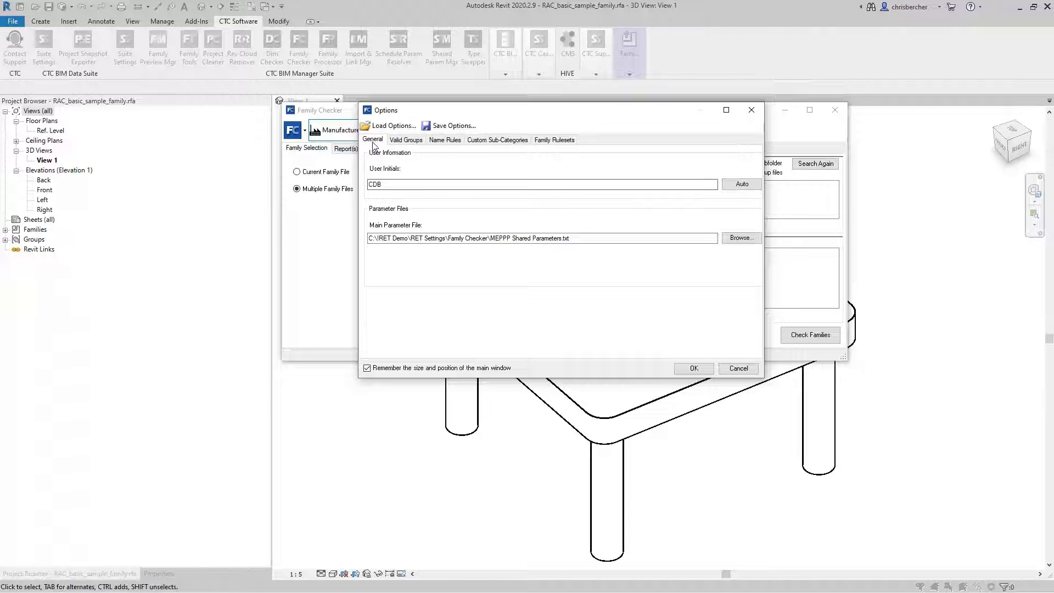
click(543, 242)
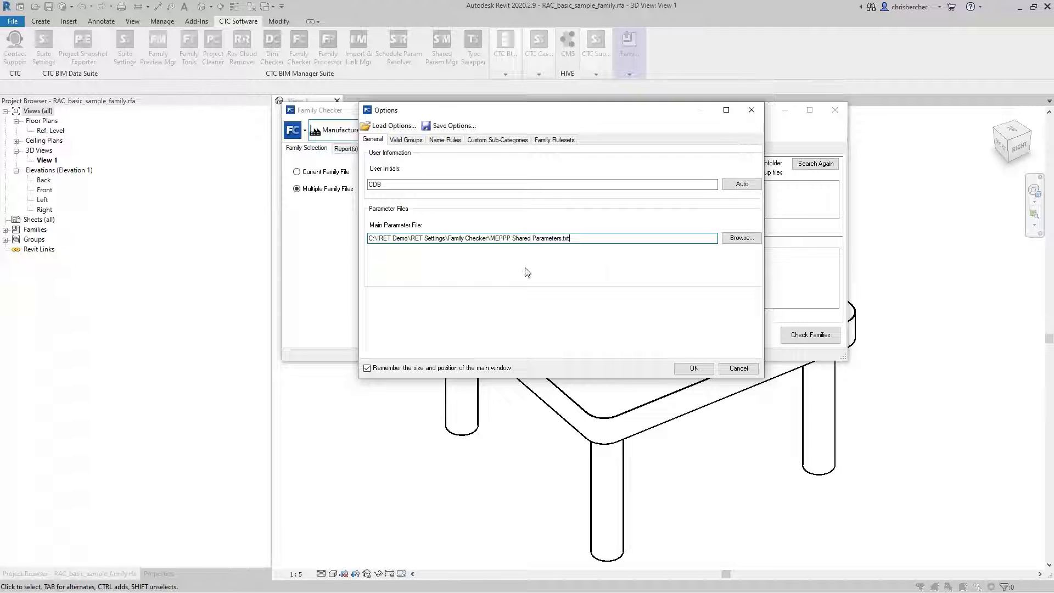
Expand the Common parameter types in the valid group settings and look through them.
click(409, 140)
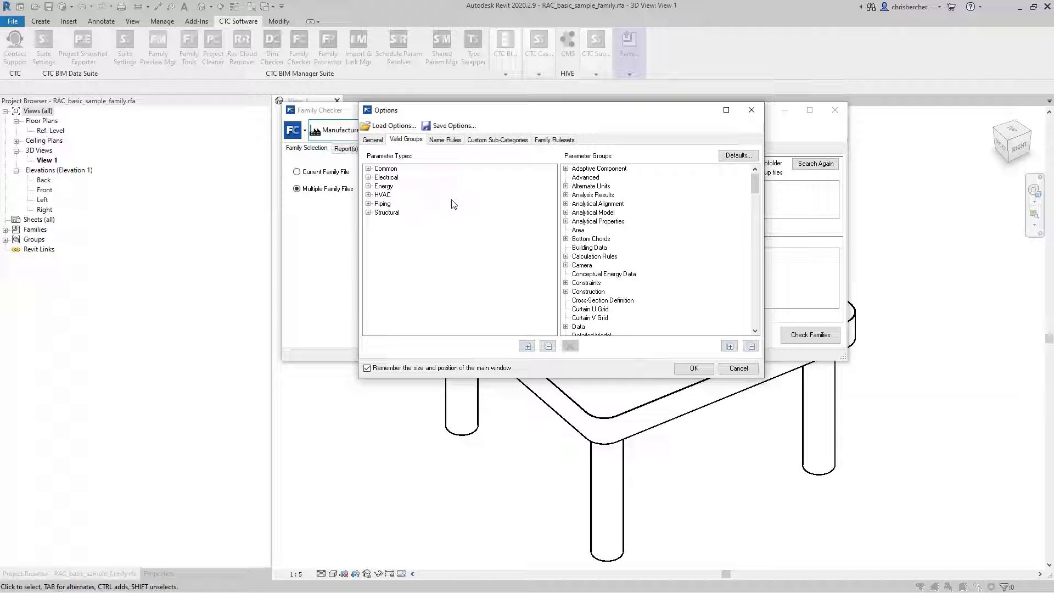
click(369, 169)
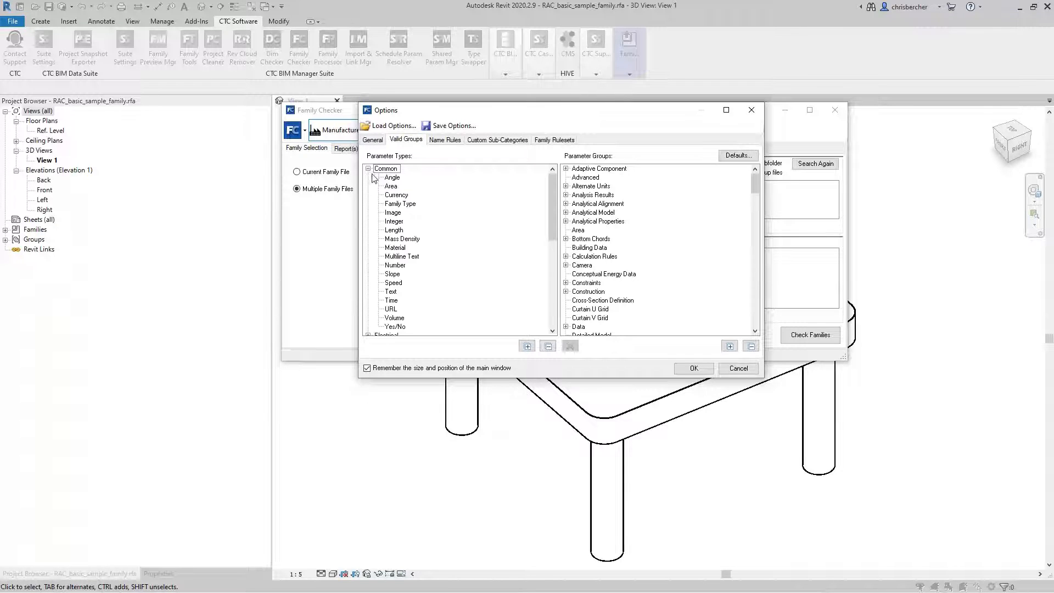
scroll(459, 201, down, 2)
scroll(459, 201, up, 1)
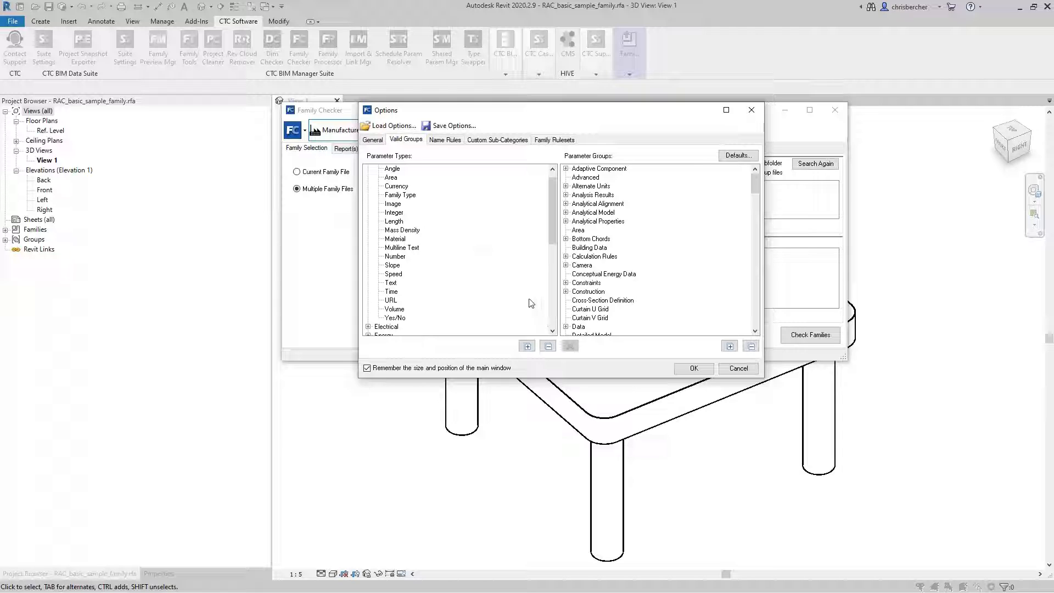
click(398, 240)
scroll(551, 202, down, 2)
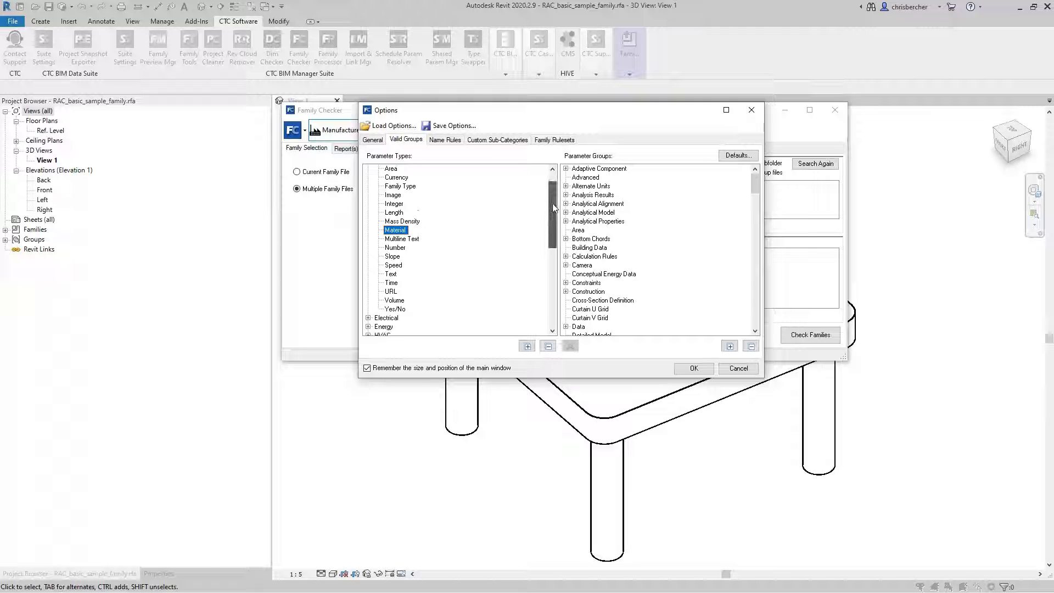
scroll(552, 203, up, 2)
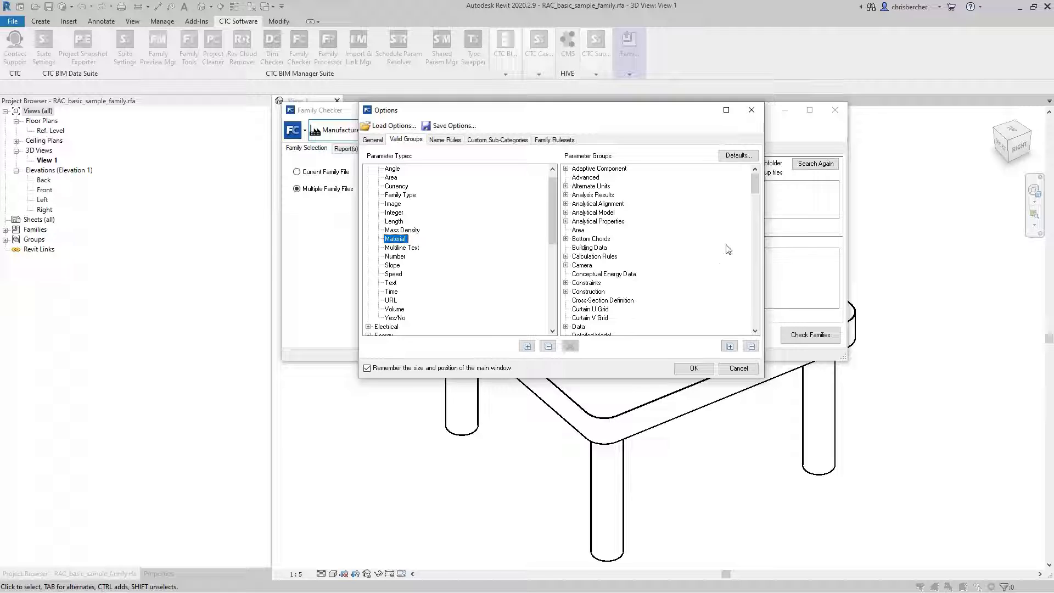
Expand the Data parameter group and assign the Multiline Text parameter type to it.
click(587, 274)
scroll(588, 281, down, 1)
click(565, 300)
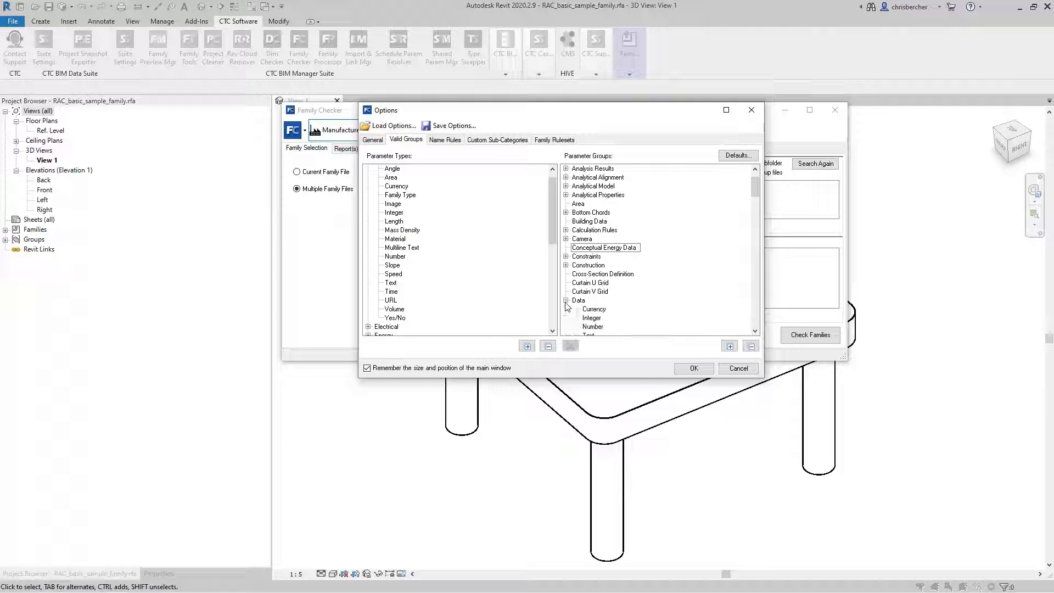
scroll(585, 296, down, 3)
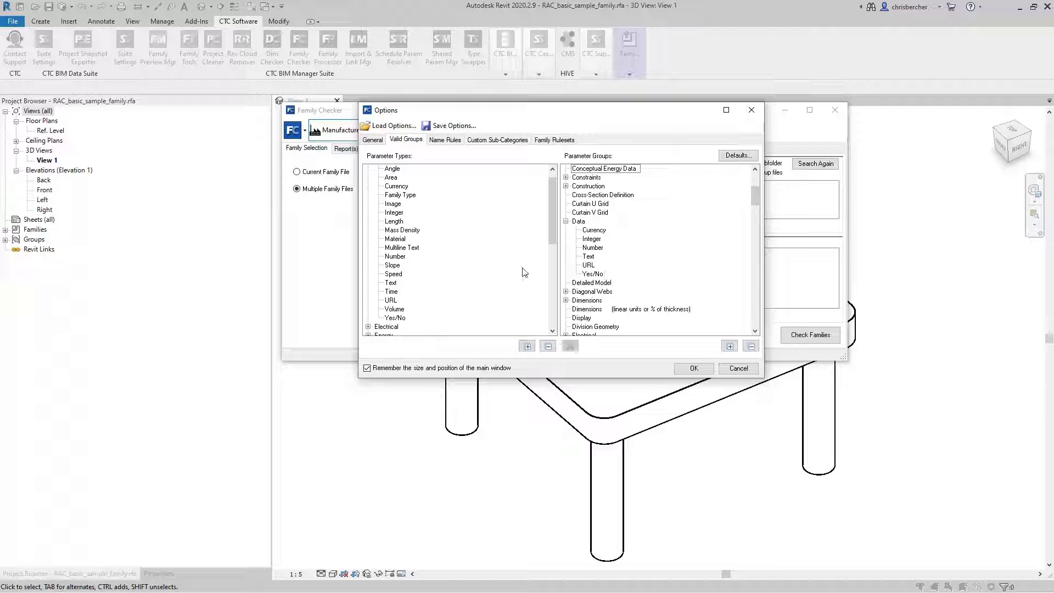
click(407, 248)
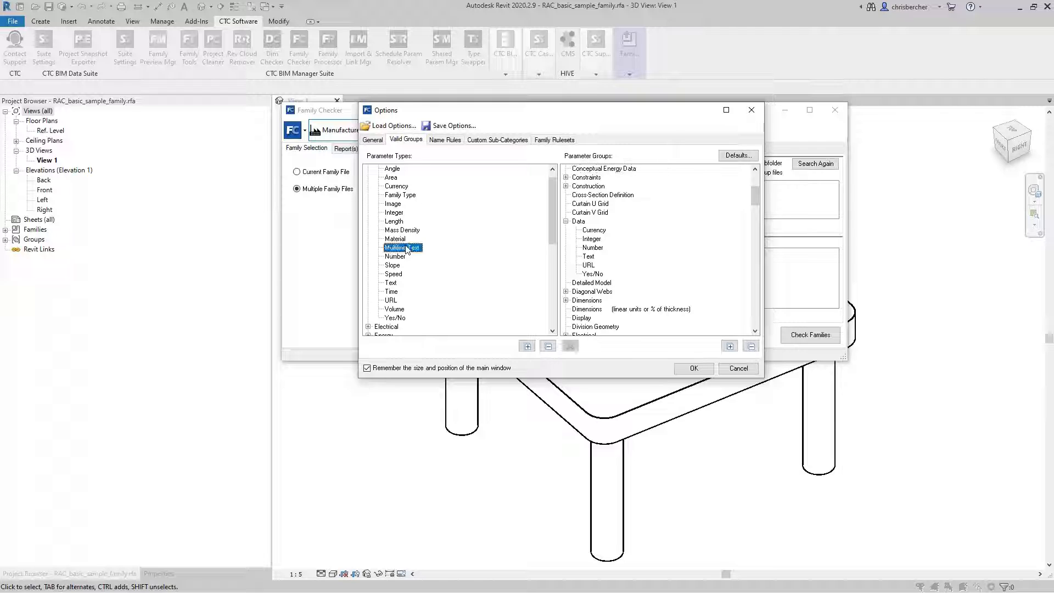
drag(406, 248, 588, 240)
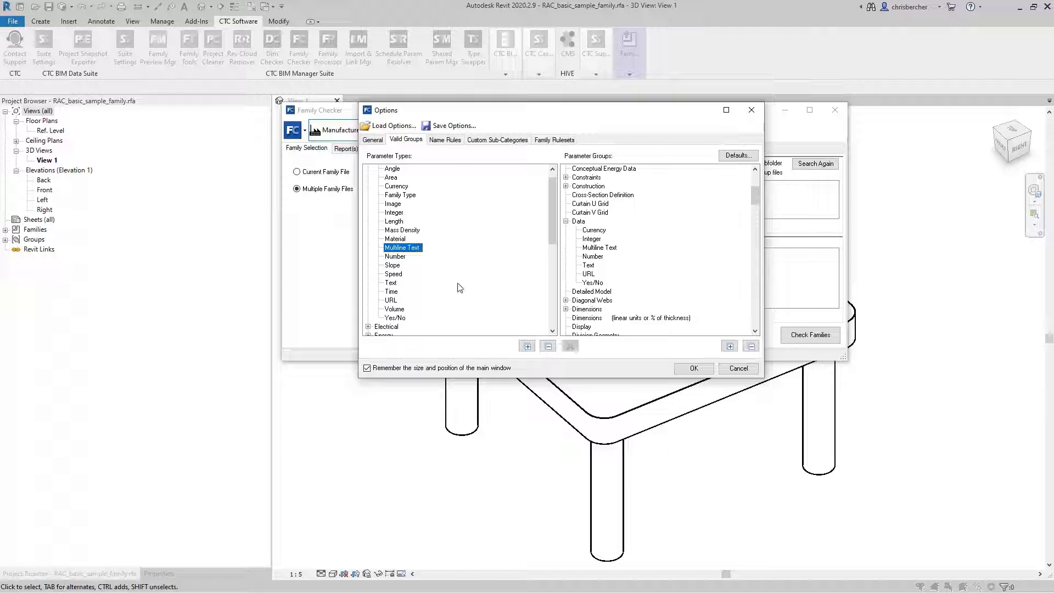
Expand the HVAC parameter types and assign Heat Gain to the Data parameter group.
scroll(460, 288, down, 2)
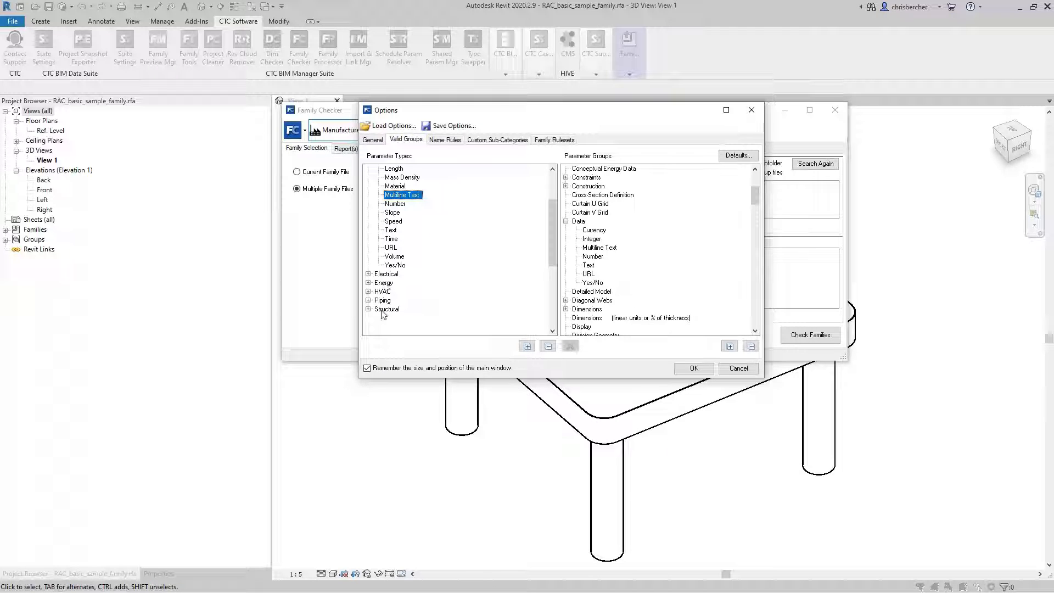
click(369, 292)
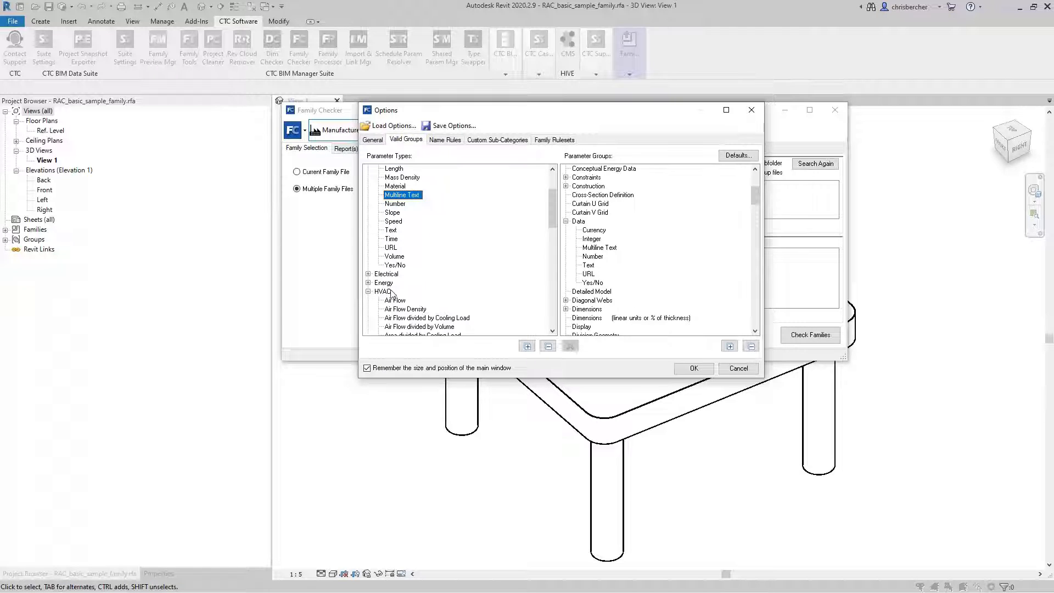
scroll(391, 293, down, 6)
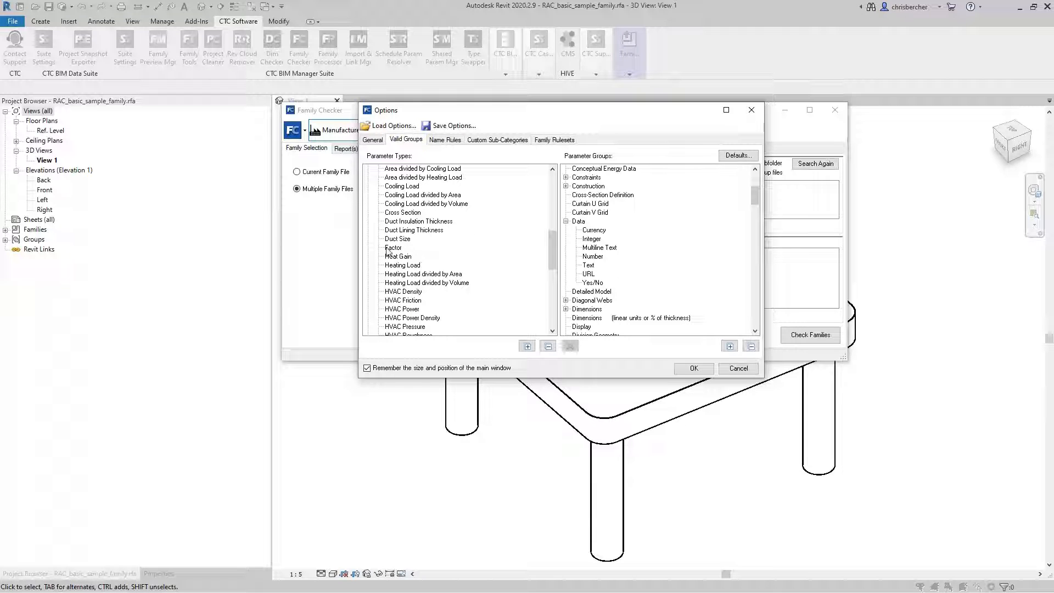
scroll(409, 263, down, 1)
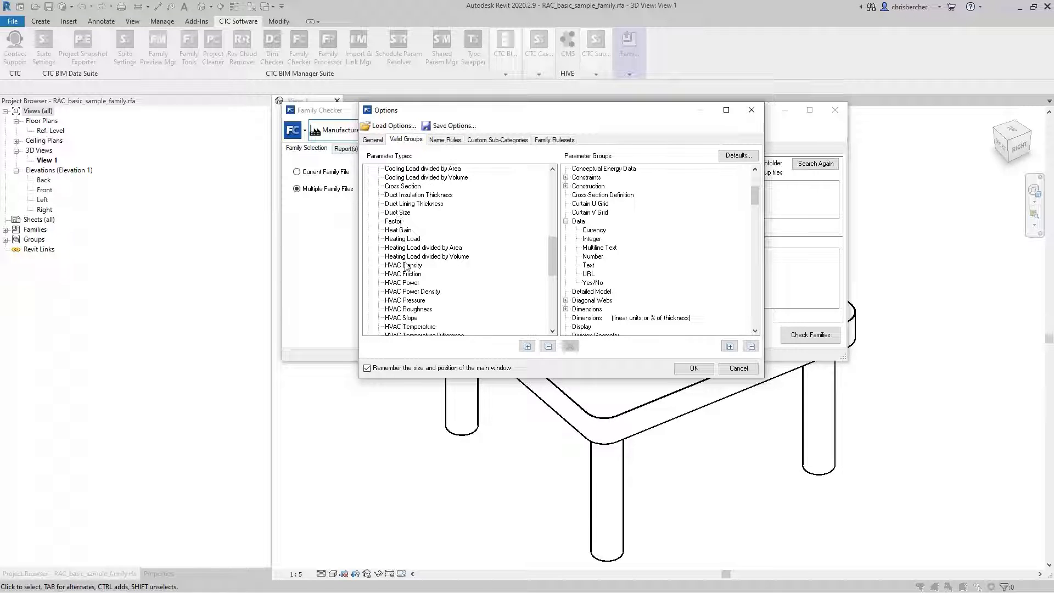
scroll(406, 267, down, 3)
scroll(403, 258, up, 3)
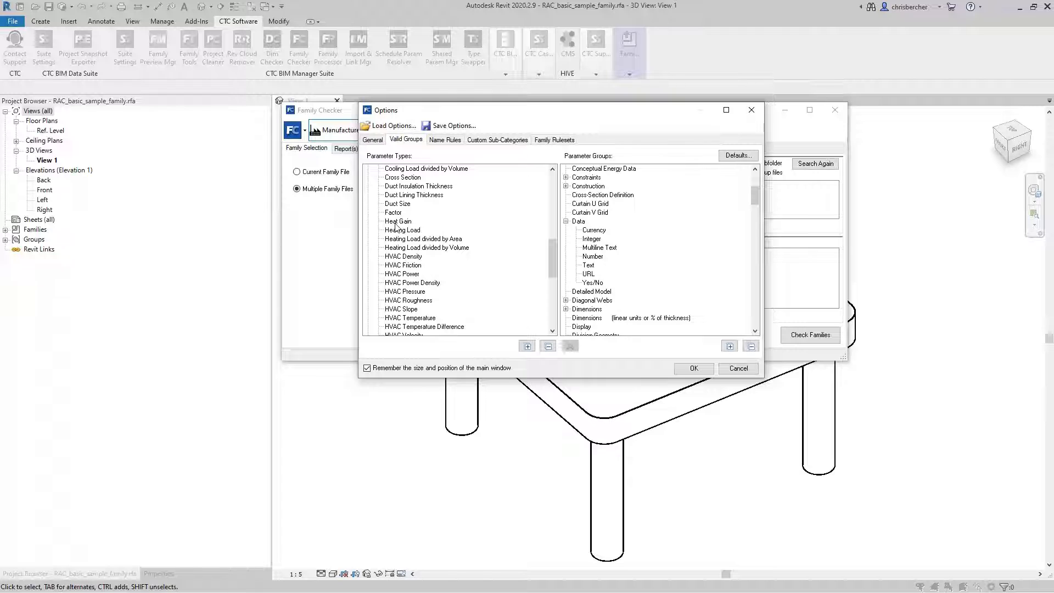
drag(395, 225, 582, 228)
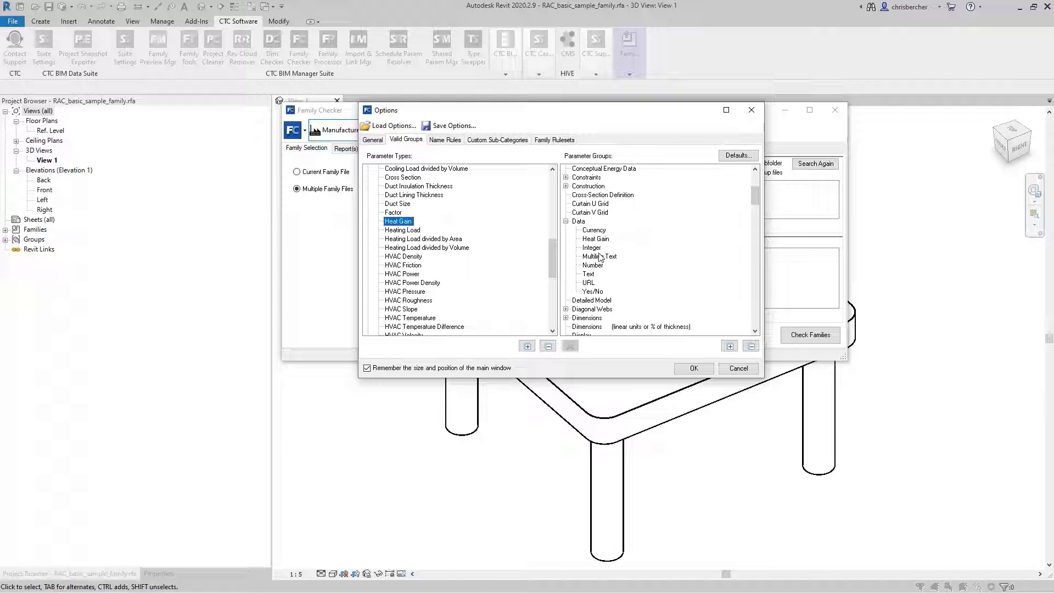
Inspect the Heat Gain entry under Data and expand the Construction group to view its allowed parameter types.
click(599, 240)
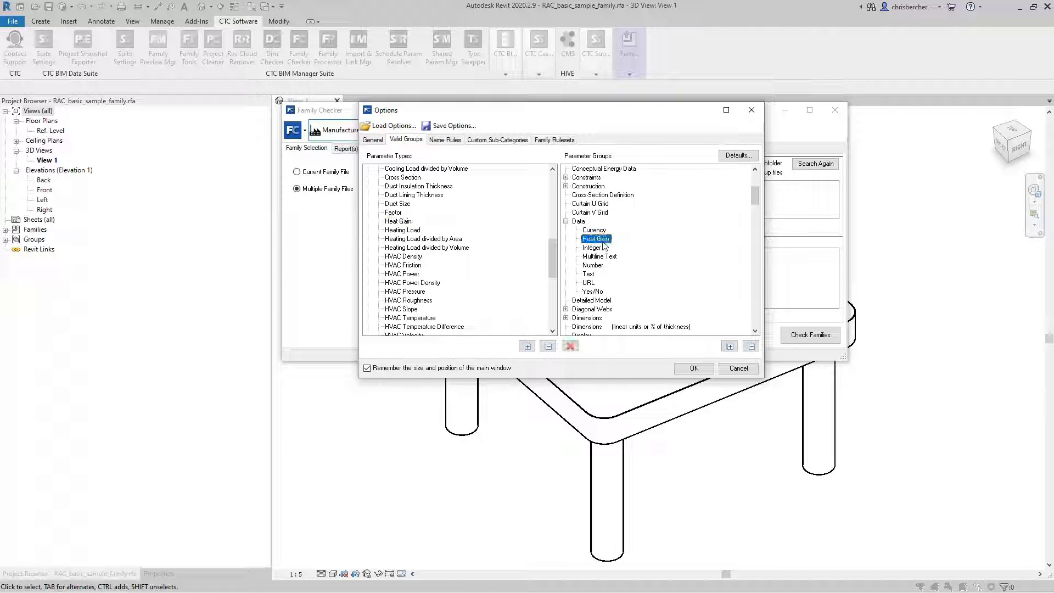
click(580, 223)
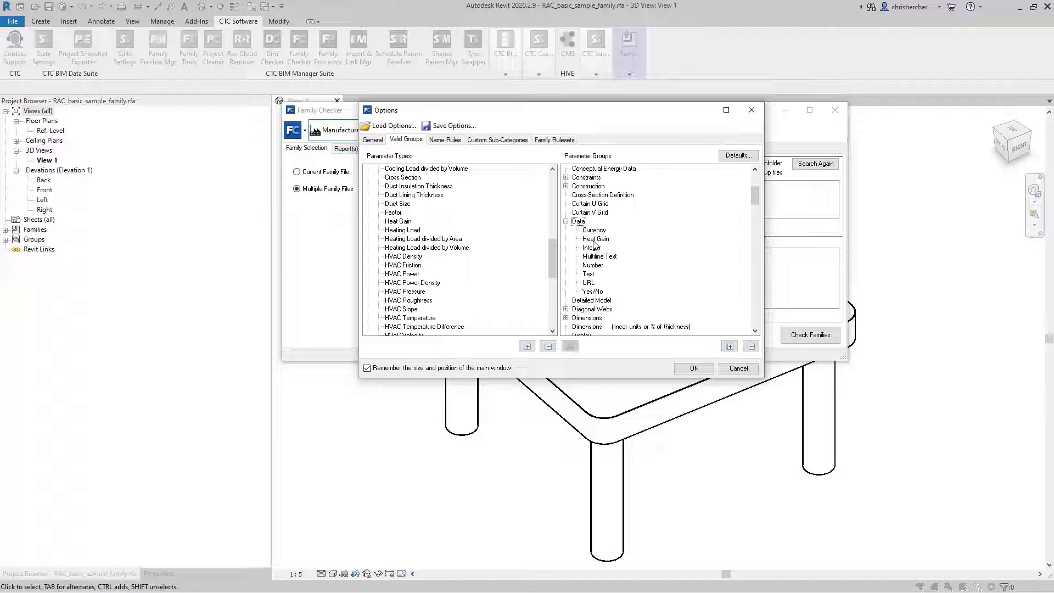
click(566, 186)
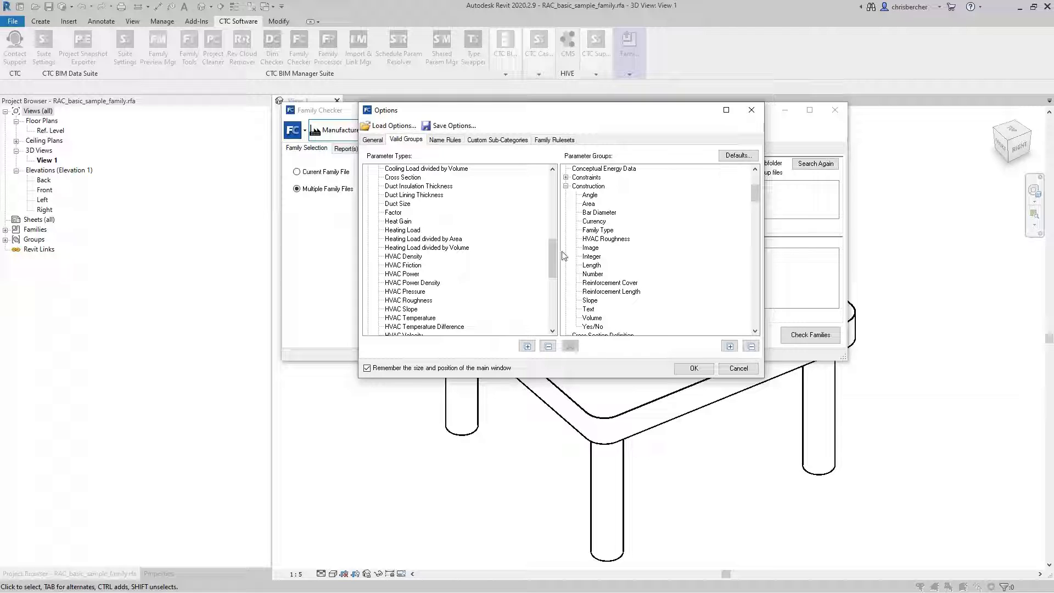
Open the name rules and examine the lists of valid and invalid name parts.
click(435, 141)
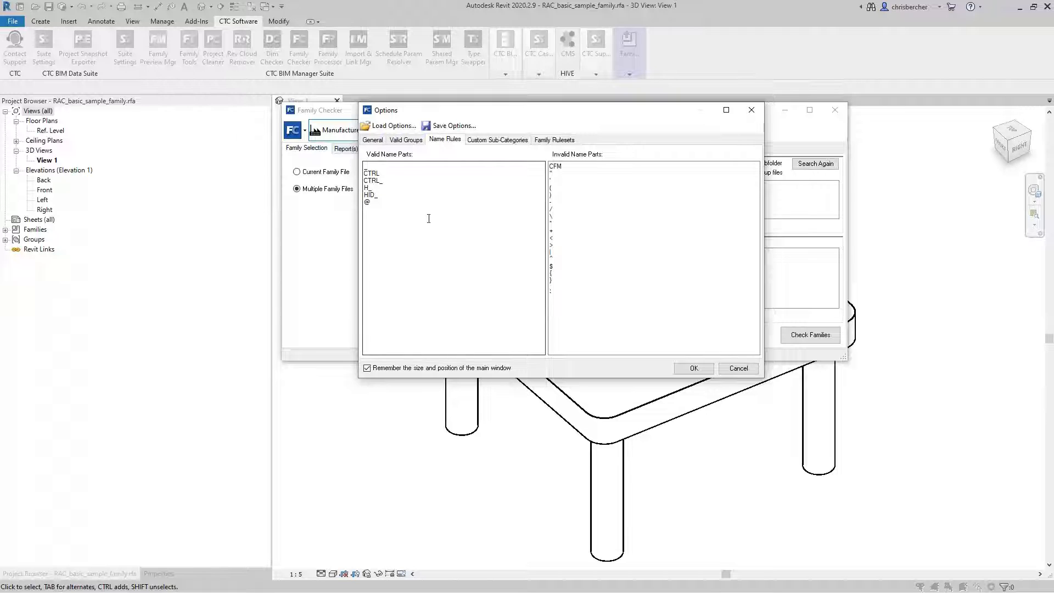
drag(389, 206, 362, 162)
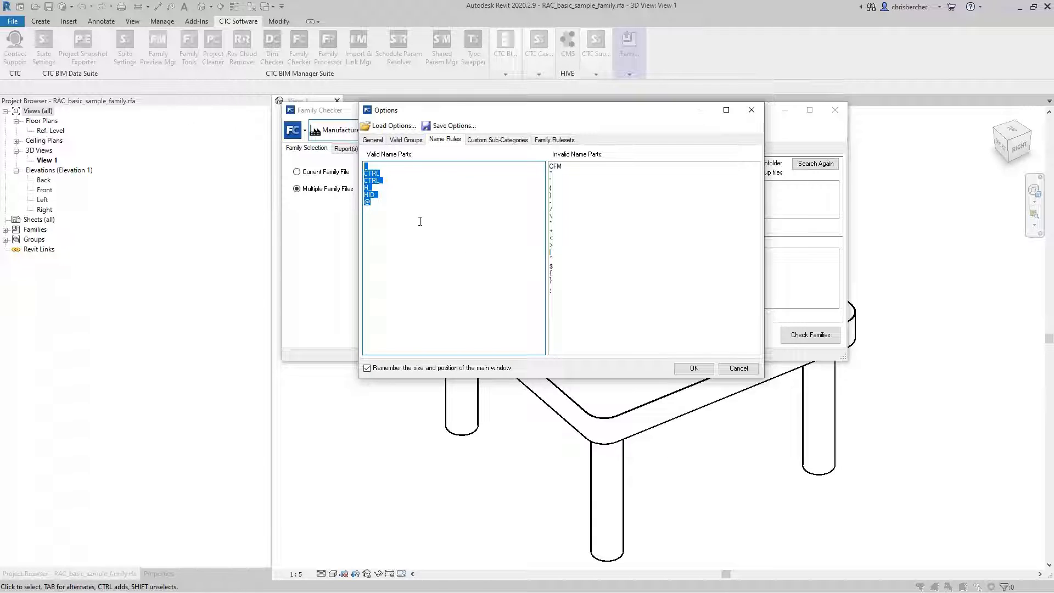
click(387, 210)
drag(558, 296, 552, 167)
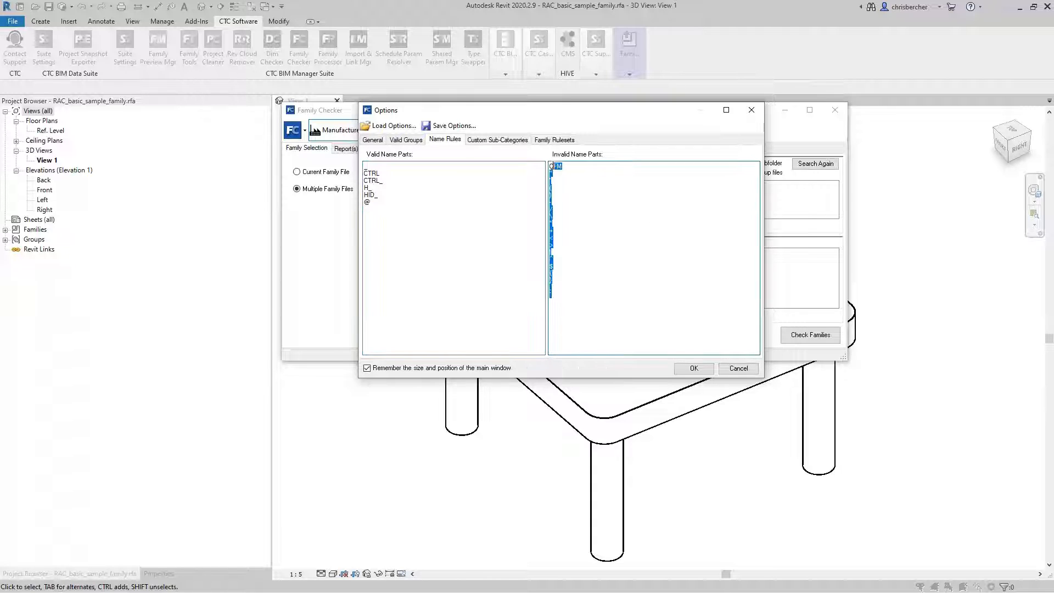
click(570, 179)
drag(551, 177, 562, 208)
click(556, 261)
drag(554, 268, 560, 290)
Add "in" as a new entry at the end of the invalid name parts.
click(574, 280)
key(Return)
text(nches)
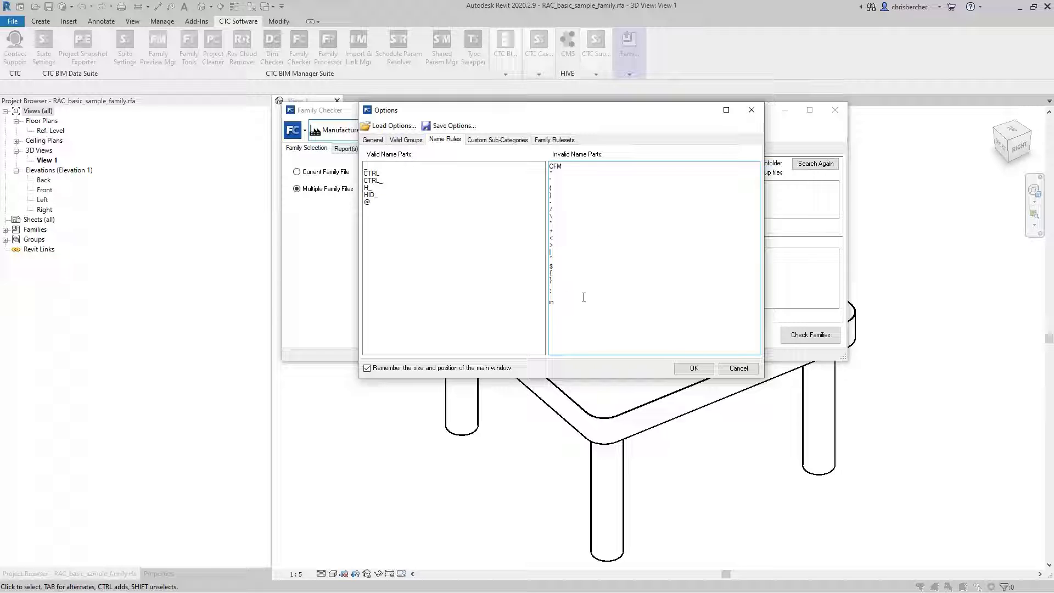
click(440, 272)
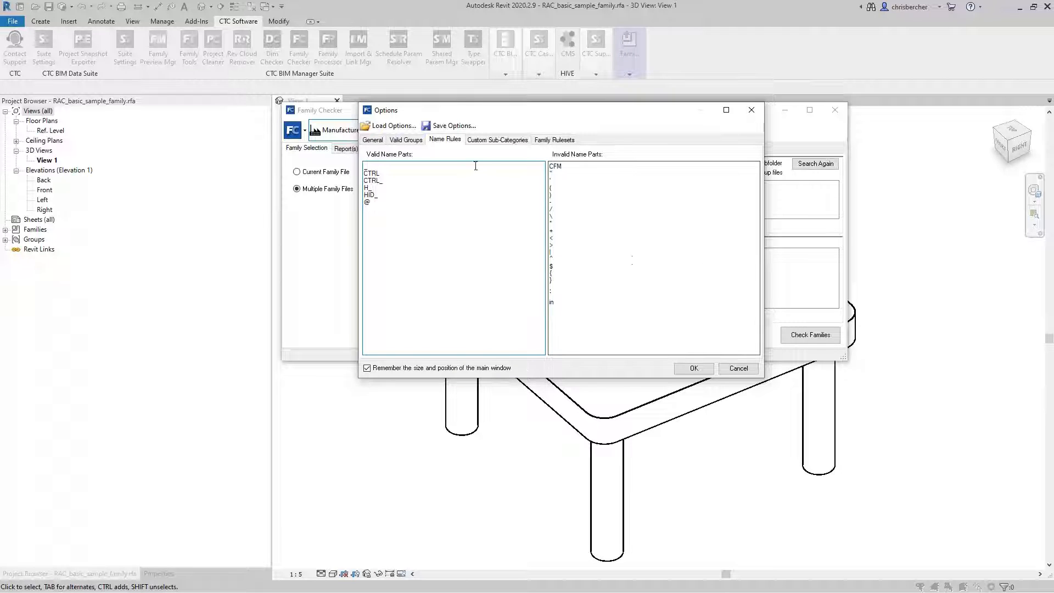
Open the custom sub-category settings and look through the undefined categories.
click(493, 142)
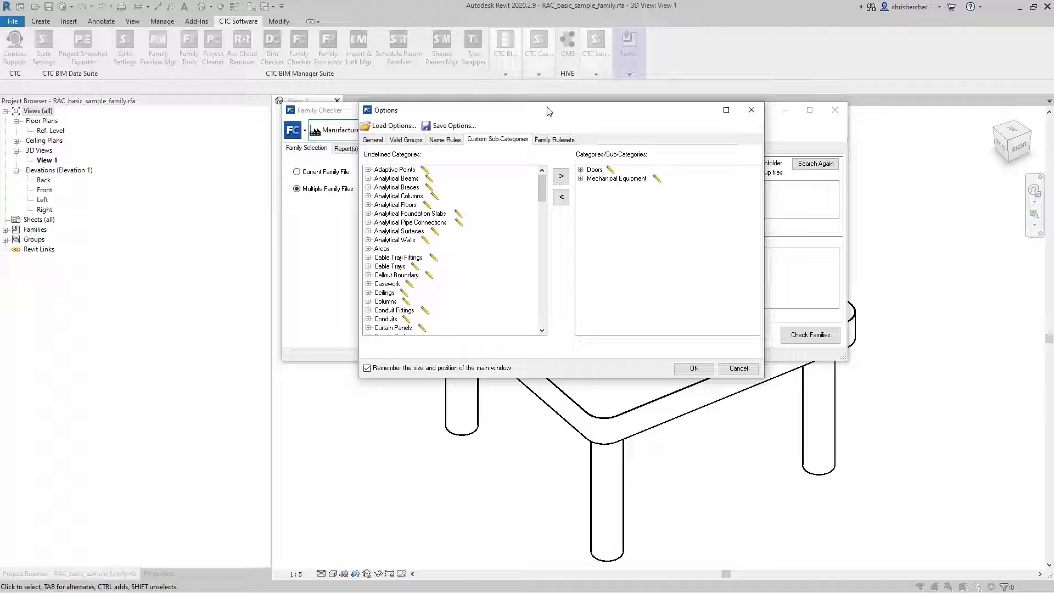
drag(549, 111, 555, 115)
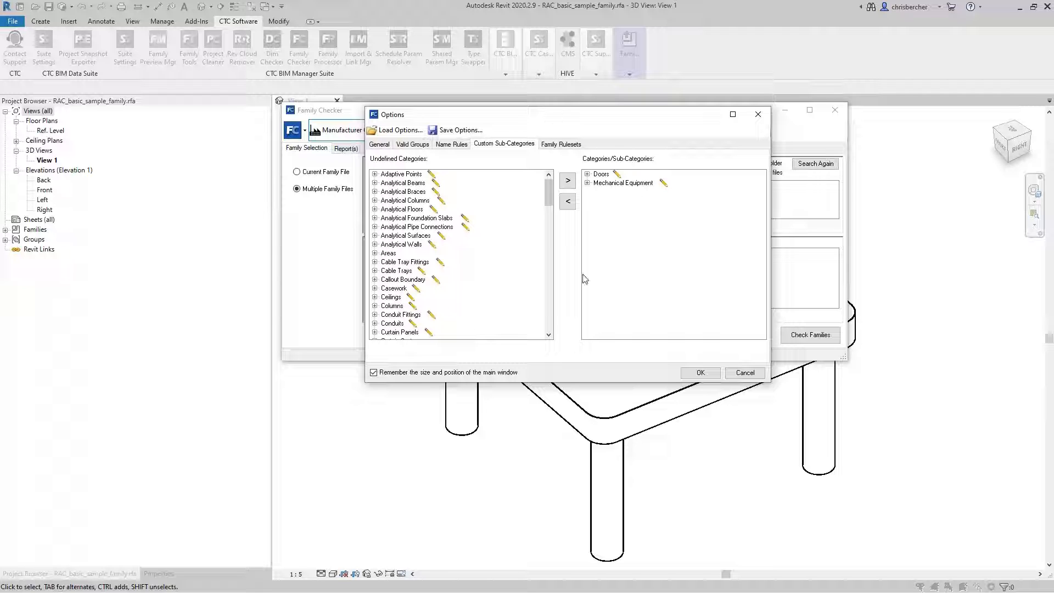
mouse_move(550, 191)
mouse_down()
mouse_move(549, 316)
mouse_move(550, 196)
mouse_up()
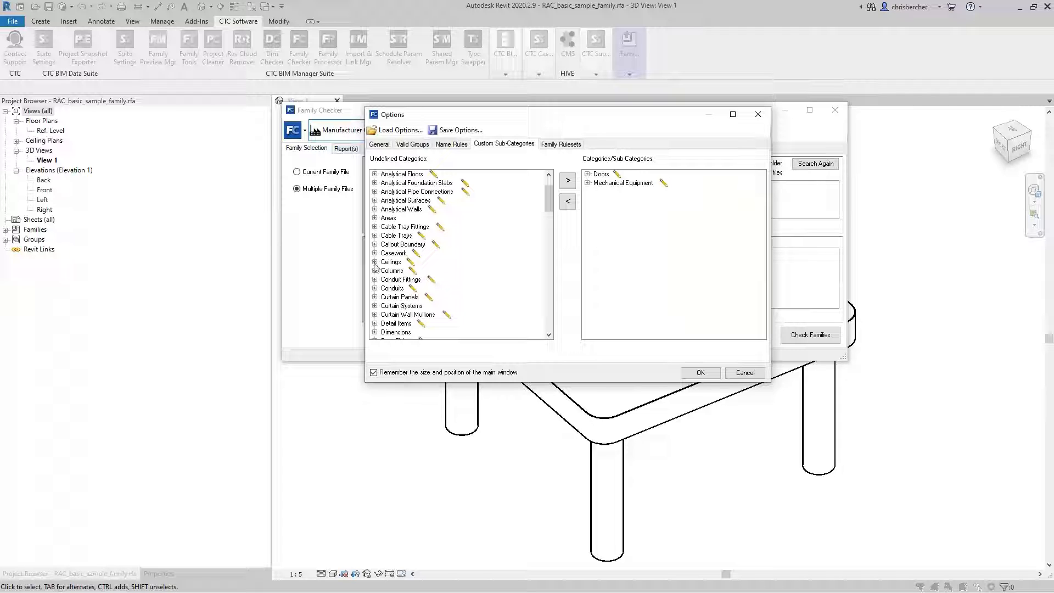
scroll(404, 311, down, 1)
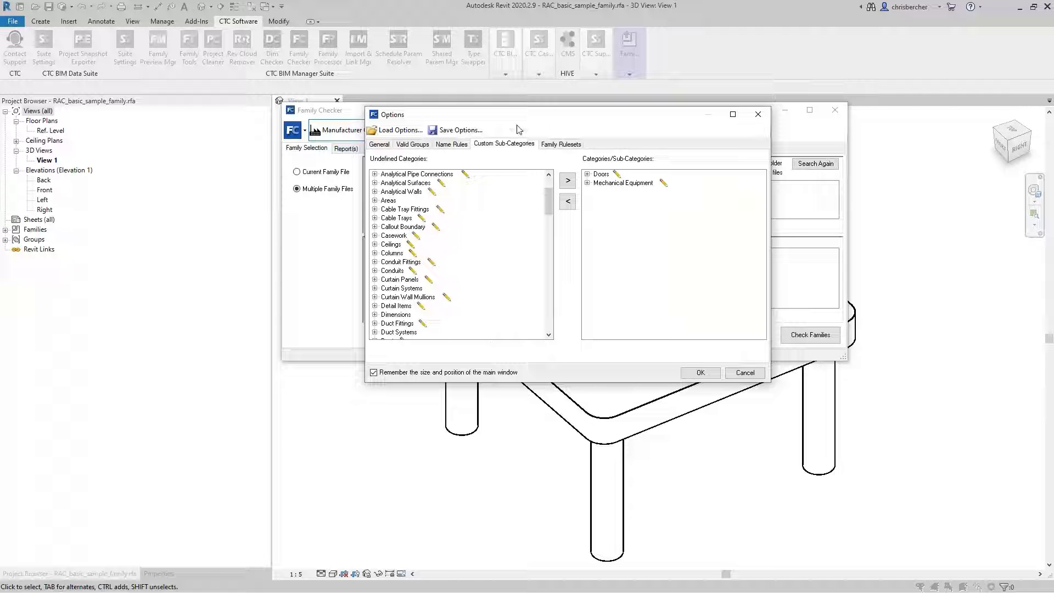
Expand the Doors and Mechanical Equipment categories and select the Clearances sub-category to examine the custom sub-categories.
click(587, 174)
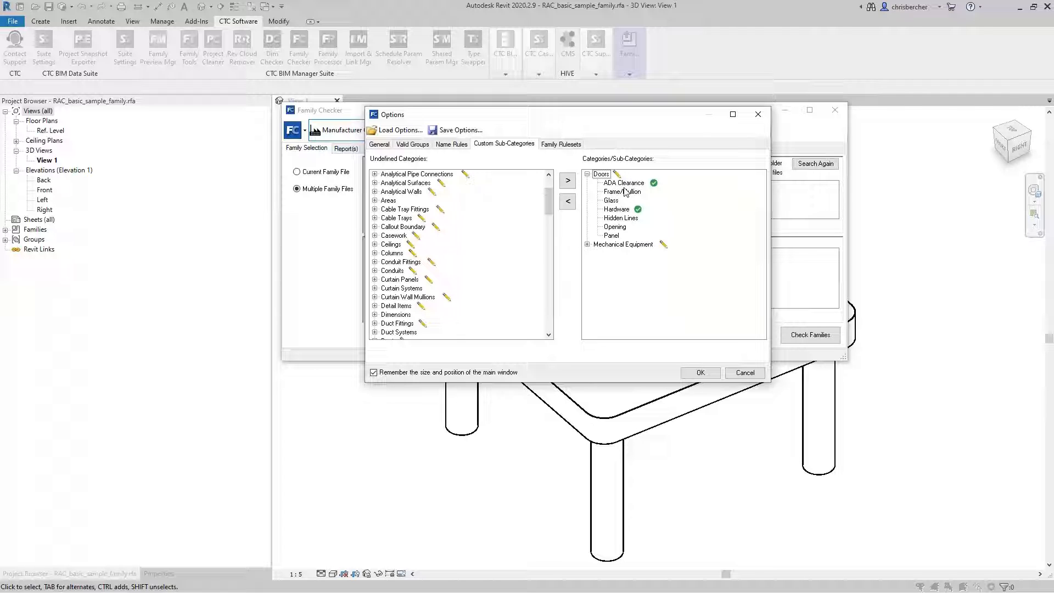
click(587, 244)
click(618, 253)
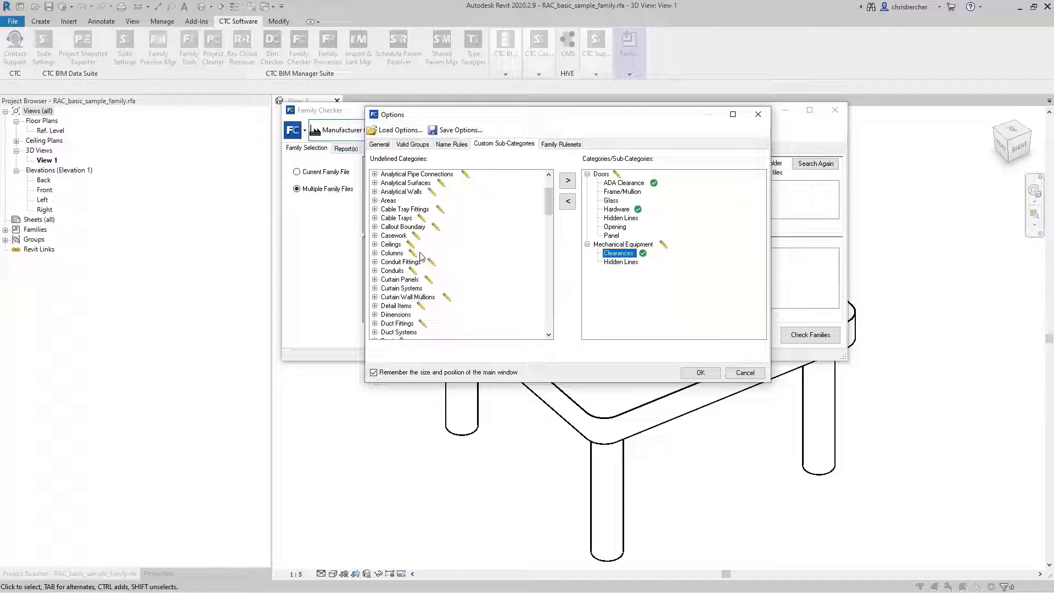
Find the Electrical Equipment category among the undefined categories and add it to the defined categories.
click(397, 280)
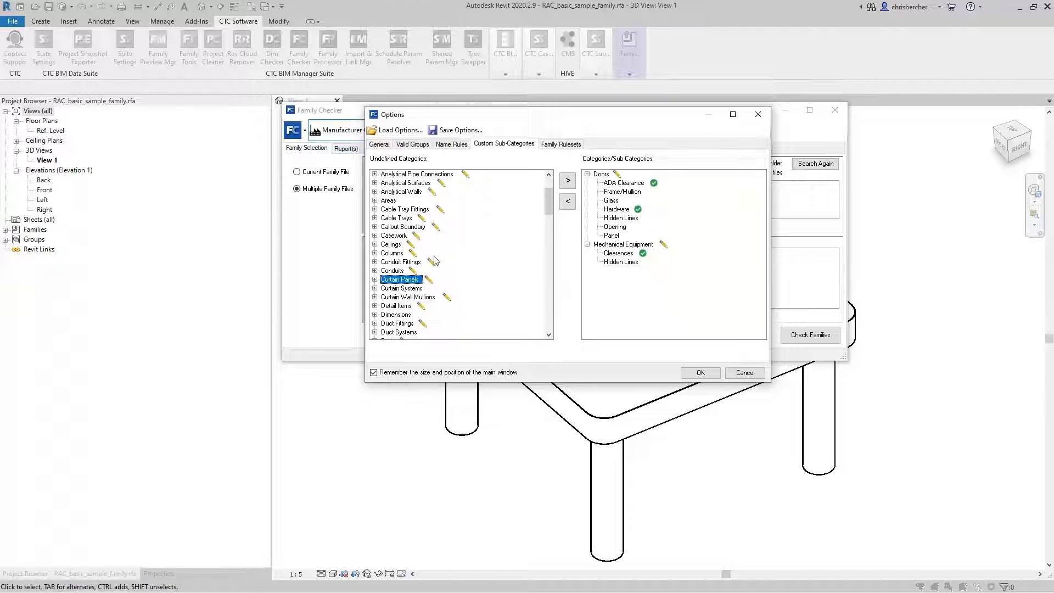
scroll(436, 259, down, 2)
scroll(436, 259, down, 5)
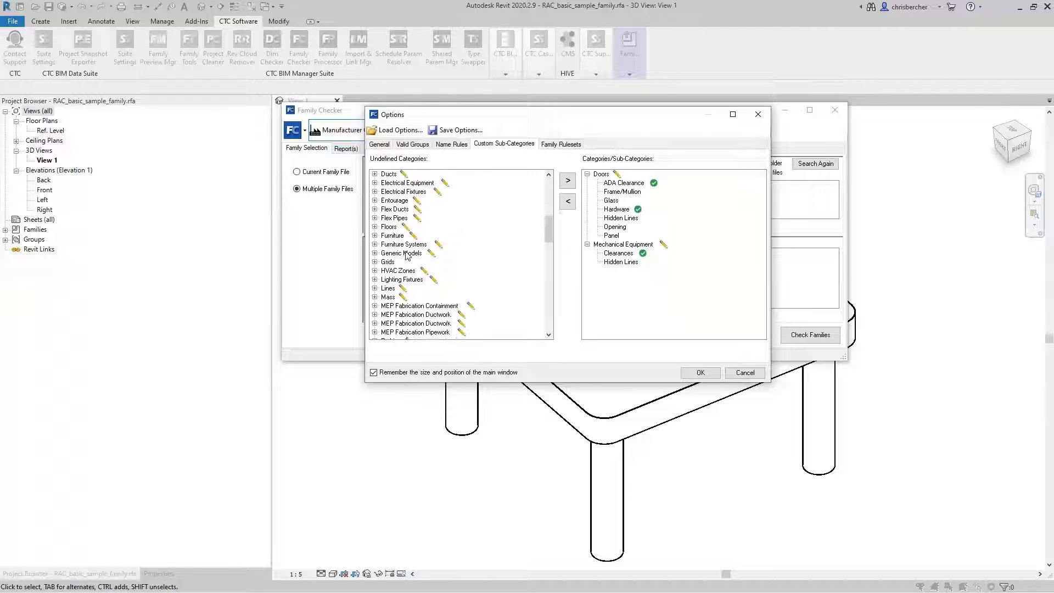
scroll(404, 263, down, 3)
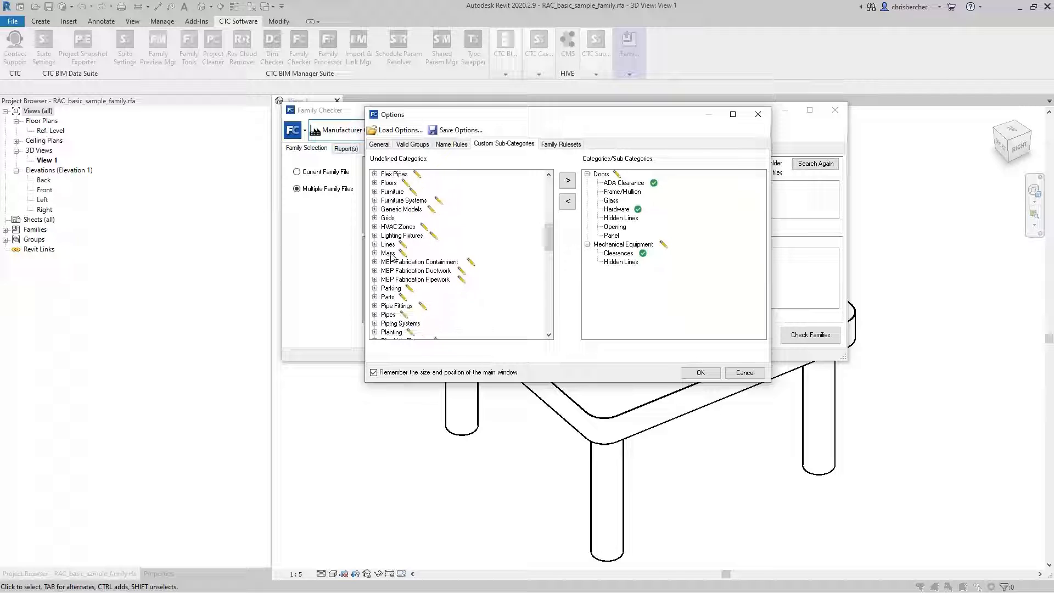
scroll(402, 271, down, 2)
click(404, 244)
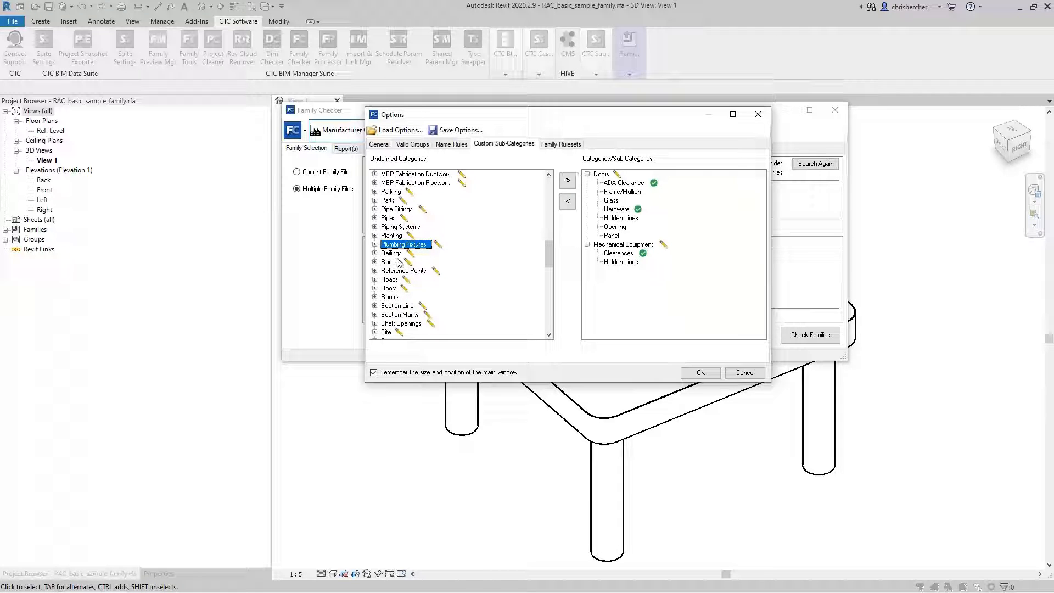
scroll(439, 276, up, 5)
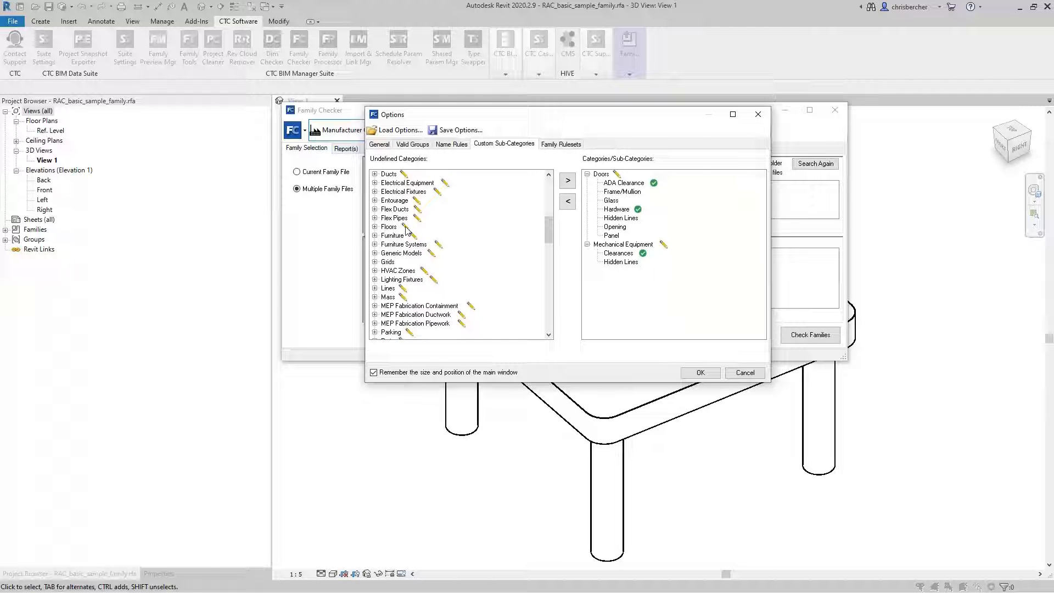
click(402, 183)
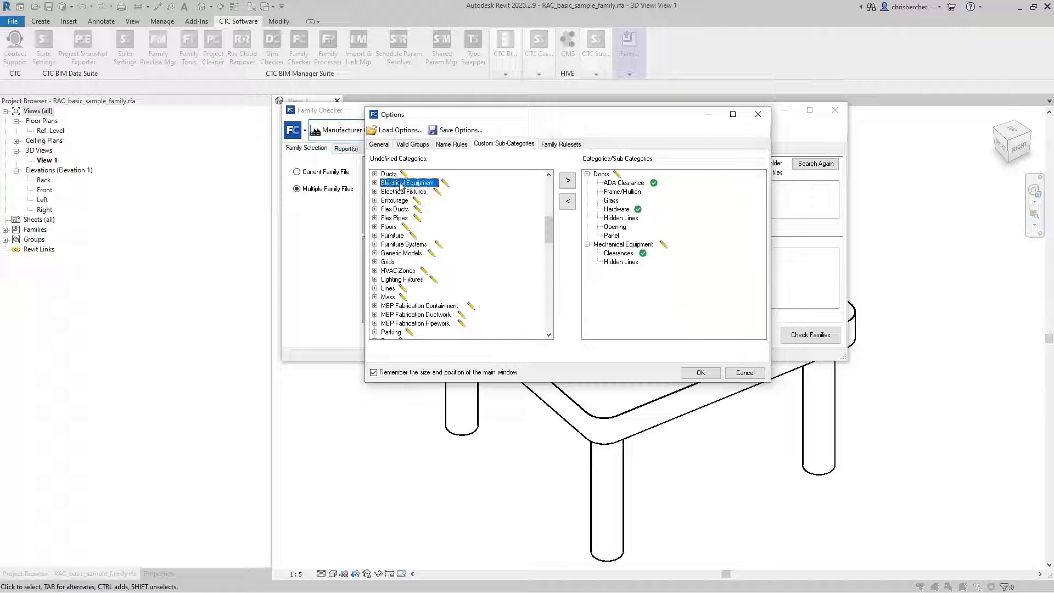
click(568, 180)
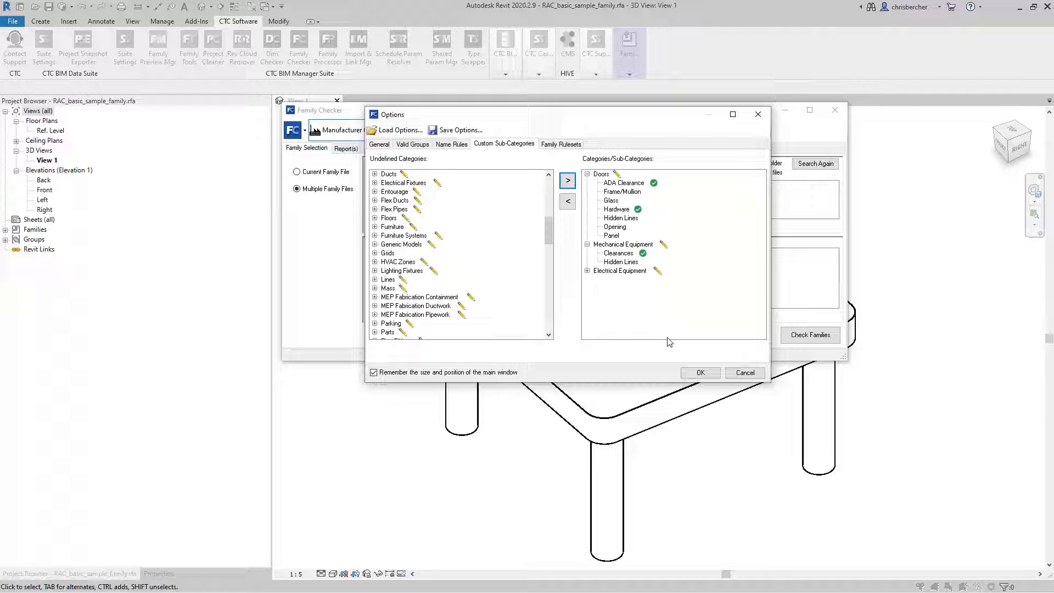
Add a custom sub-category named "Clearnaces" to the Electrical Equipment category.
click(587, 271)
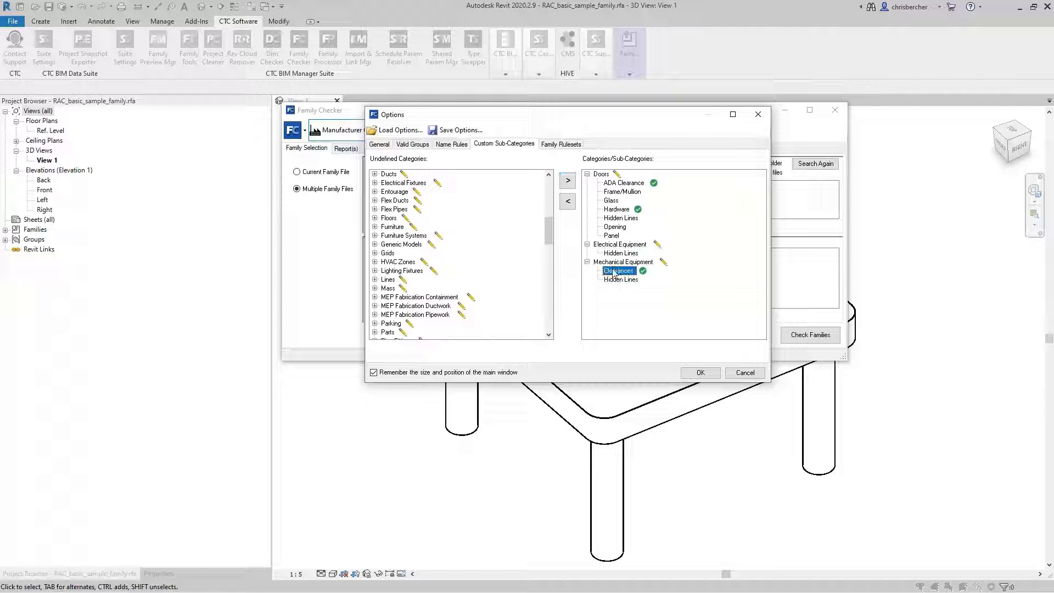
click(618, 244)
right_click(637, 244)
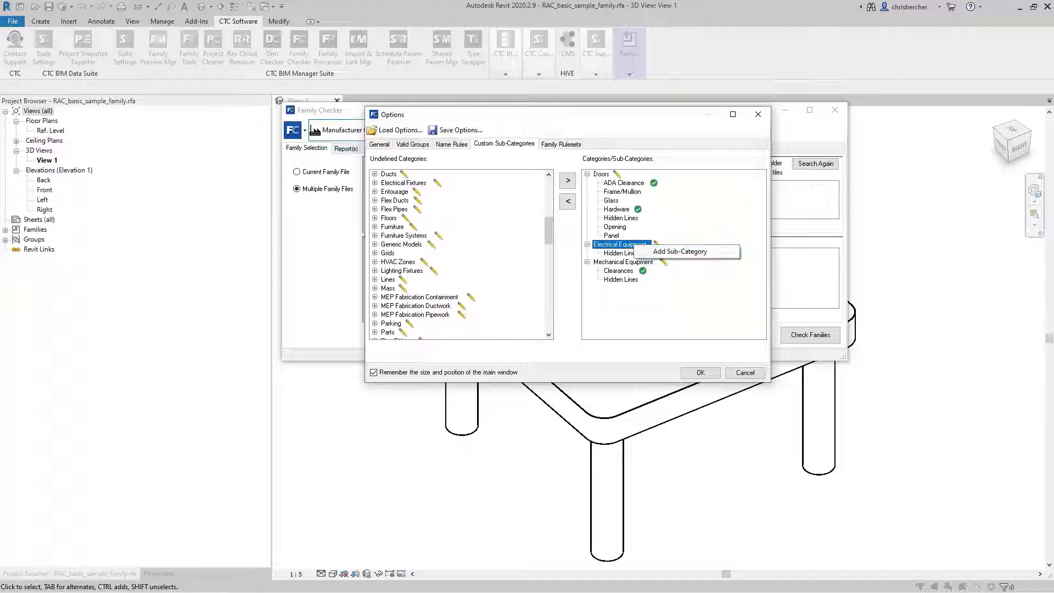
click(657, 252)
text(Clea)
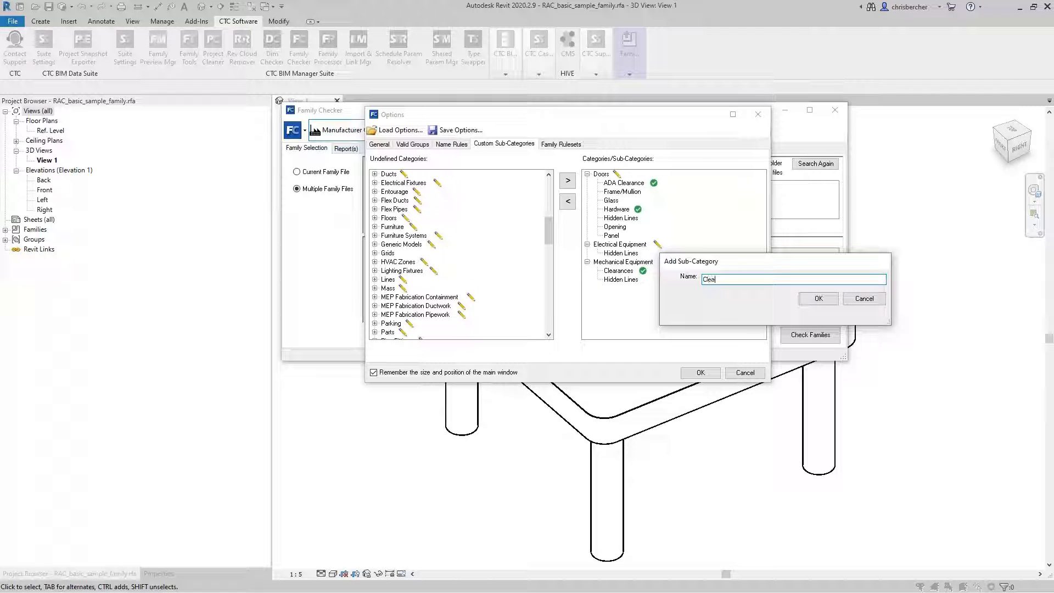
text(maces)
click(818, 298)
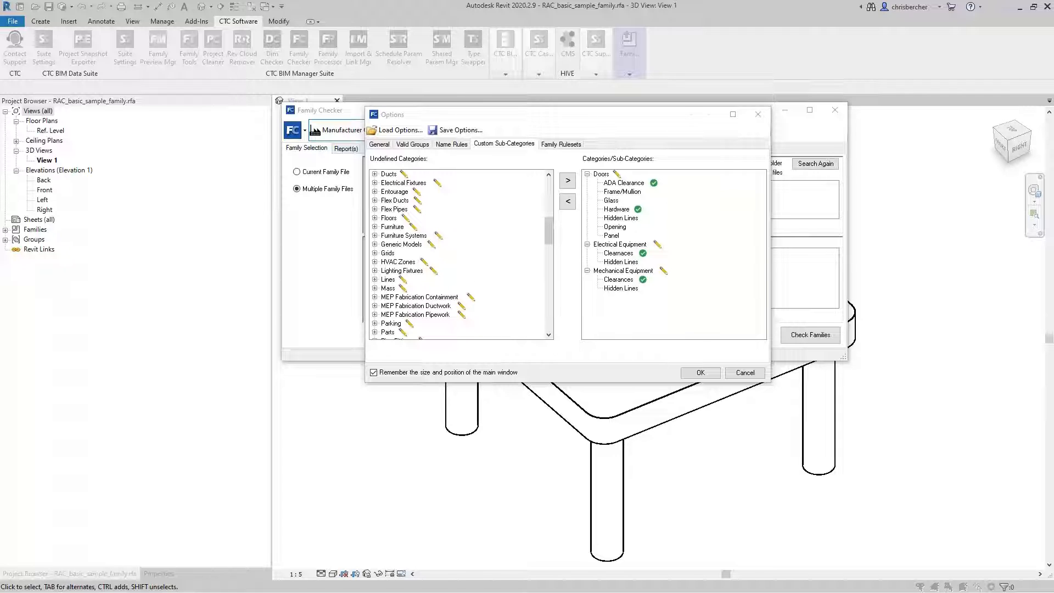
click(621, 244)
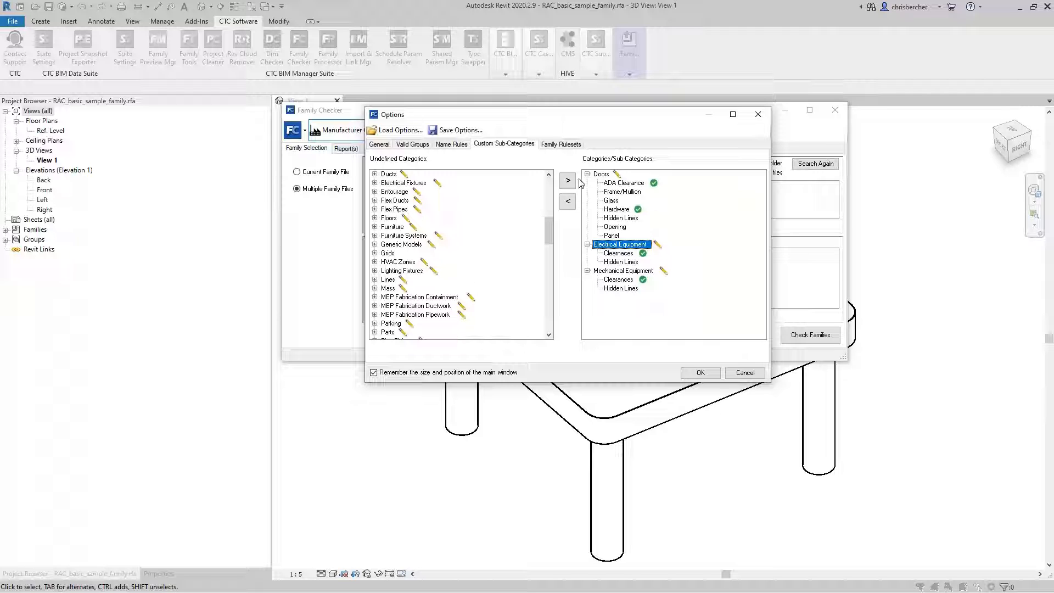
Set the maximum file size in the family rulesets to 2 MB and accept the options.
click(563, 146)
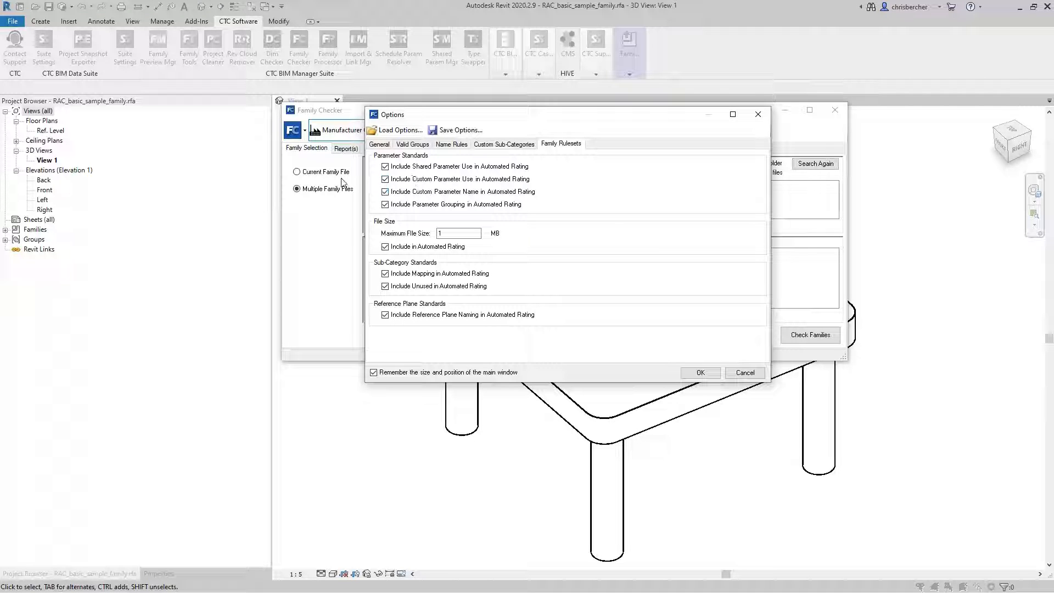
click(413, 144)
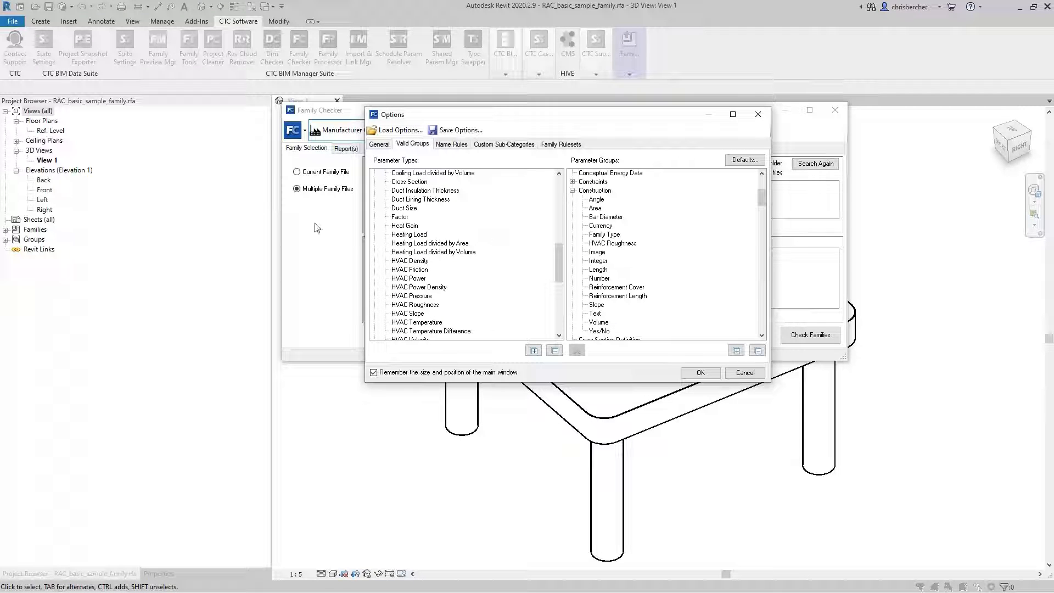
click(554, 144)
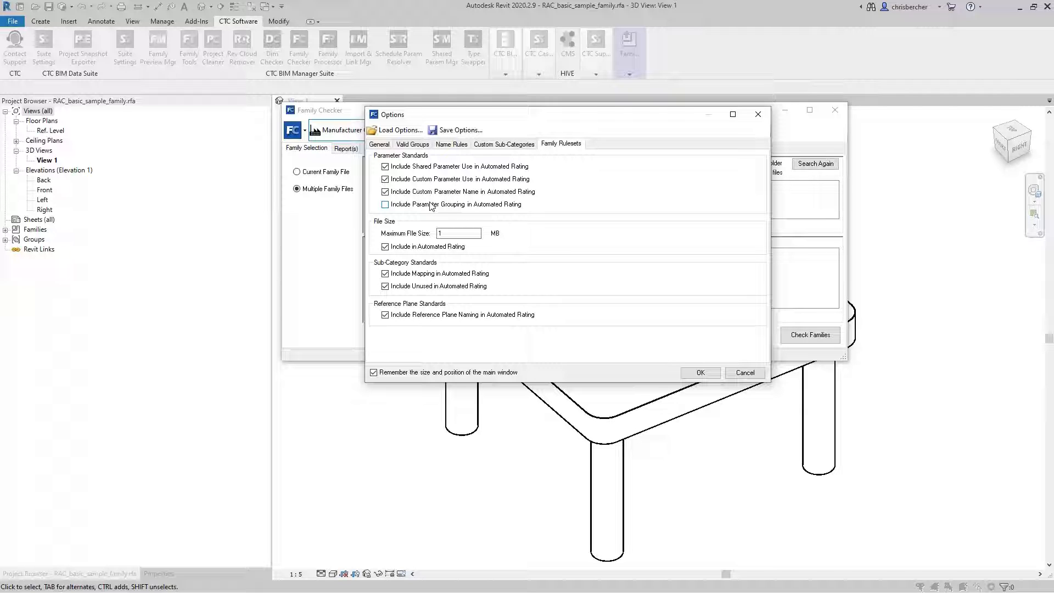
click(462, 234)
drag(608, 114, 620, 109)
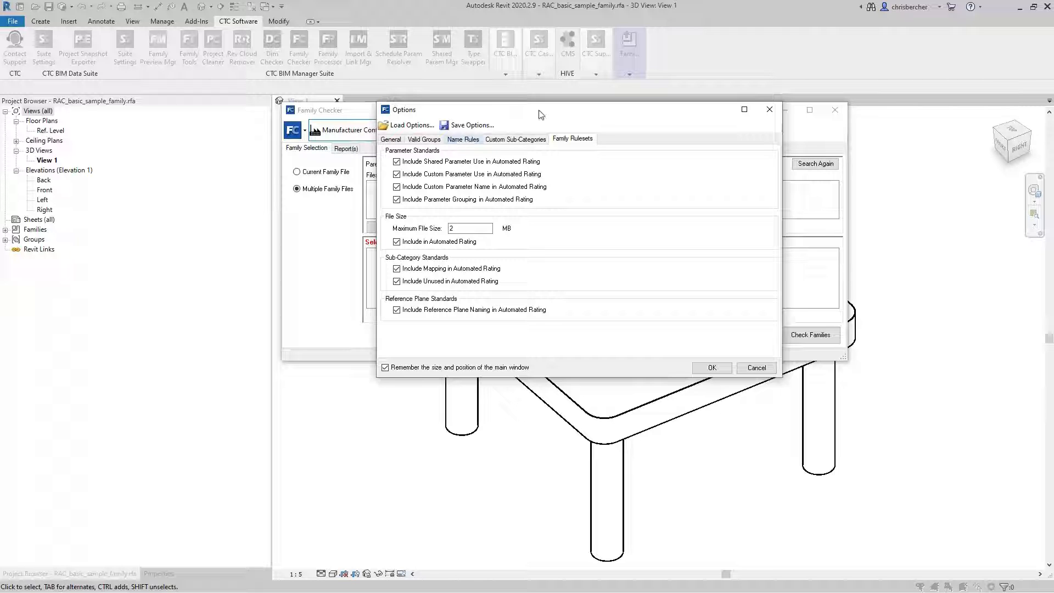
drag(600, 110, 589, 112)
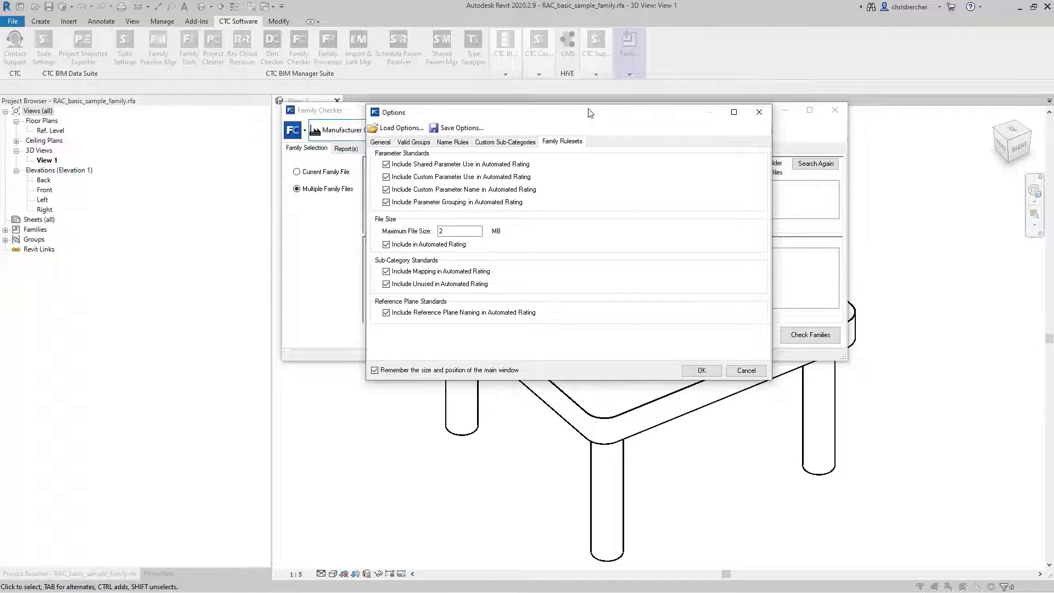
click(699, 371)
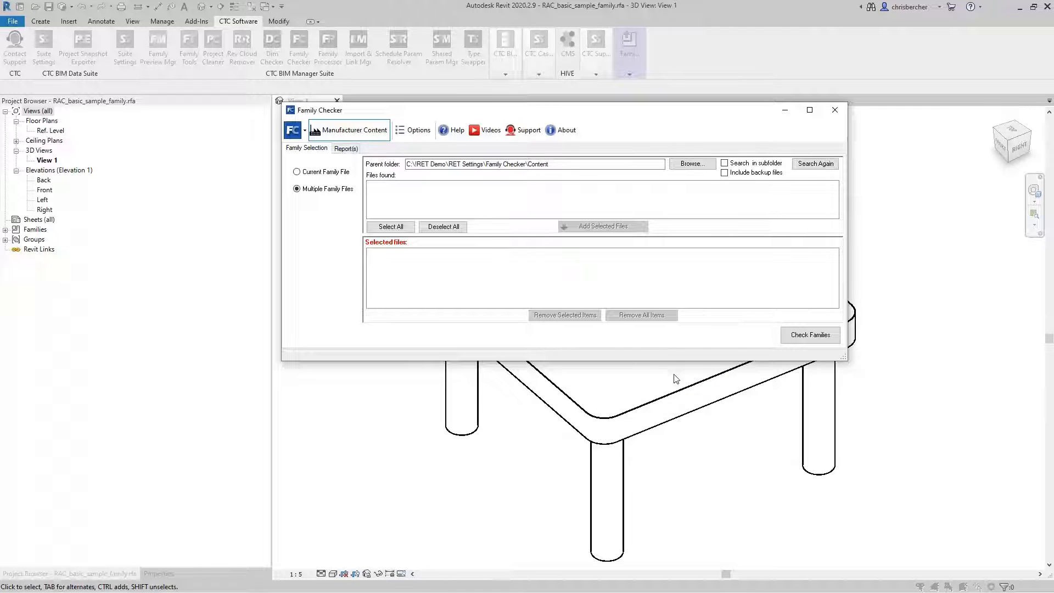
Include subfolders in the family file search and enlarge the Family Checker window and its list of found files.
click(724, 164)
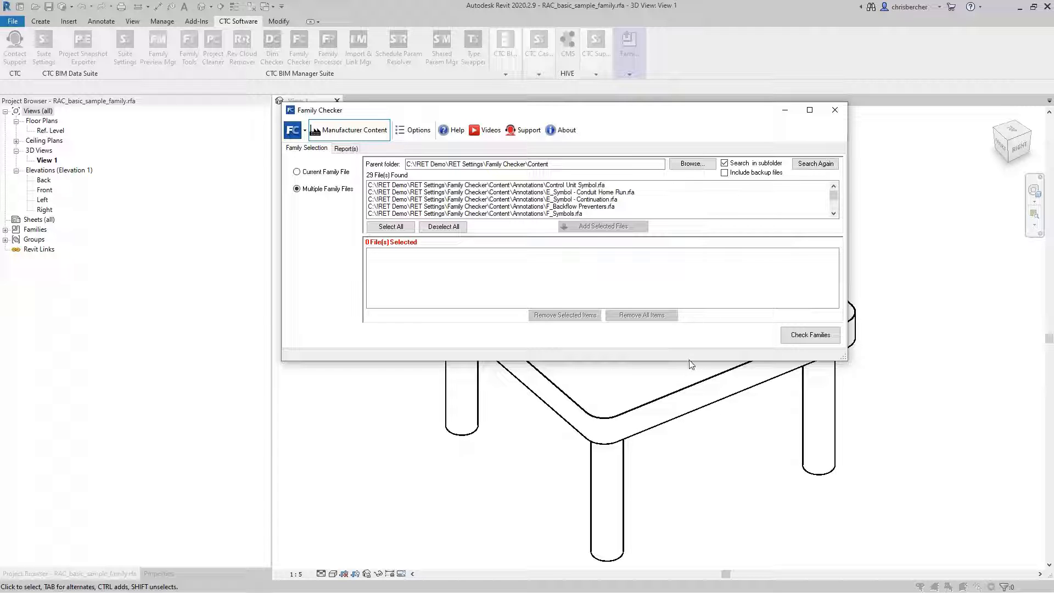
drag(691, 361, 683, 478)
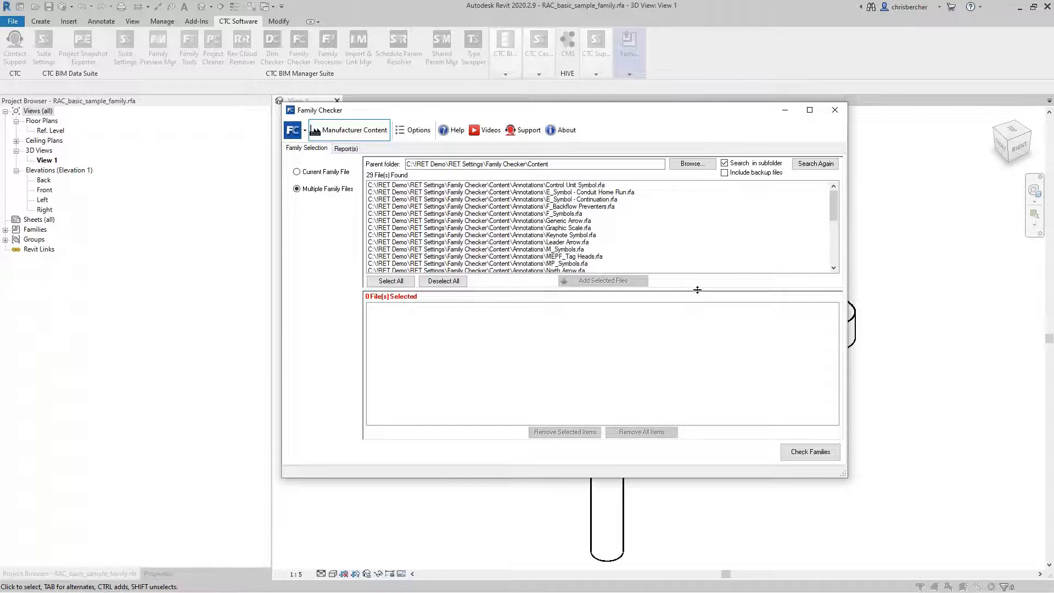
drag(696, 289, 696, 300)
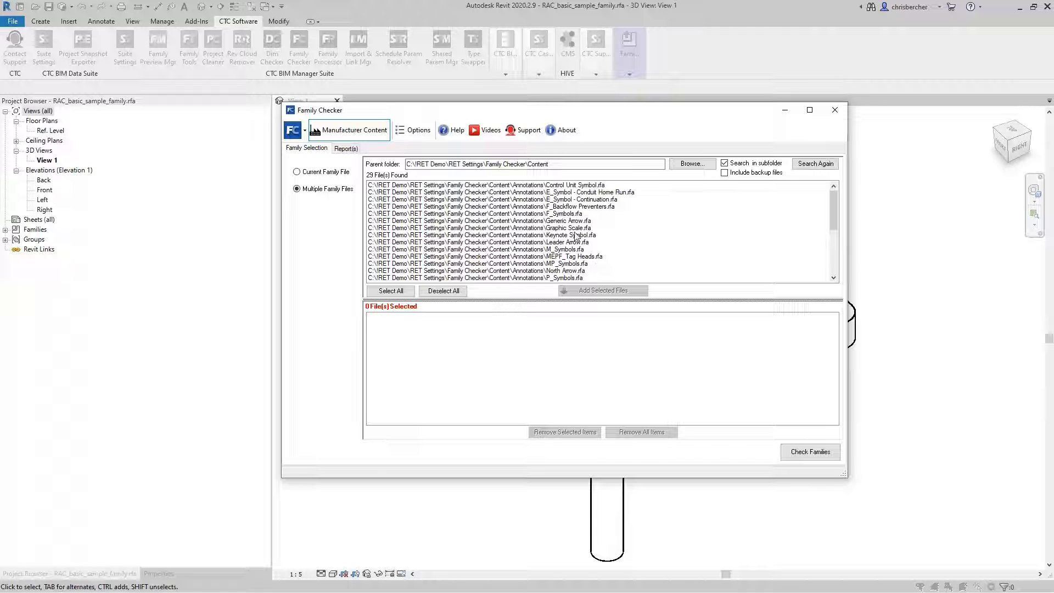
Add the "Panelboard - 2-Column Down.rfa" family to the selected files and run the family check.
scroll(604, 245, down, 4)
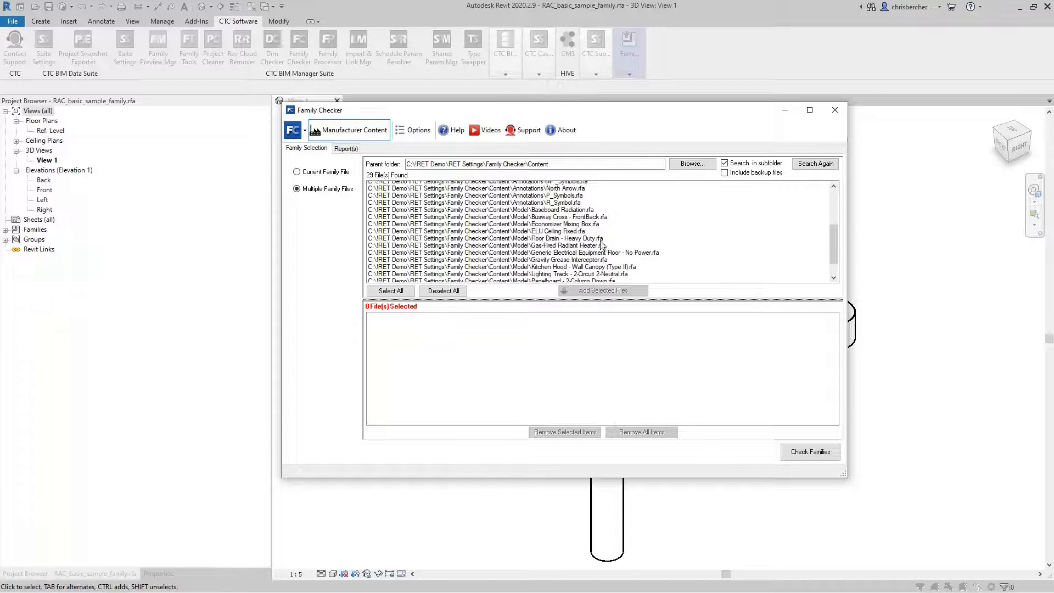
click(577, 243)
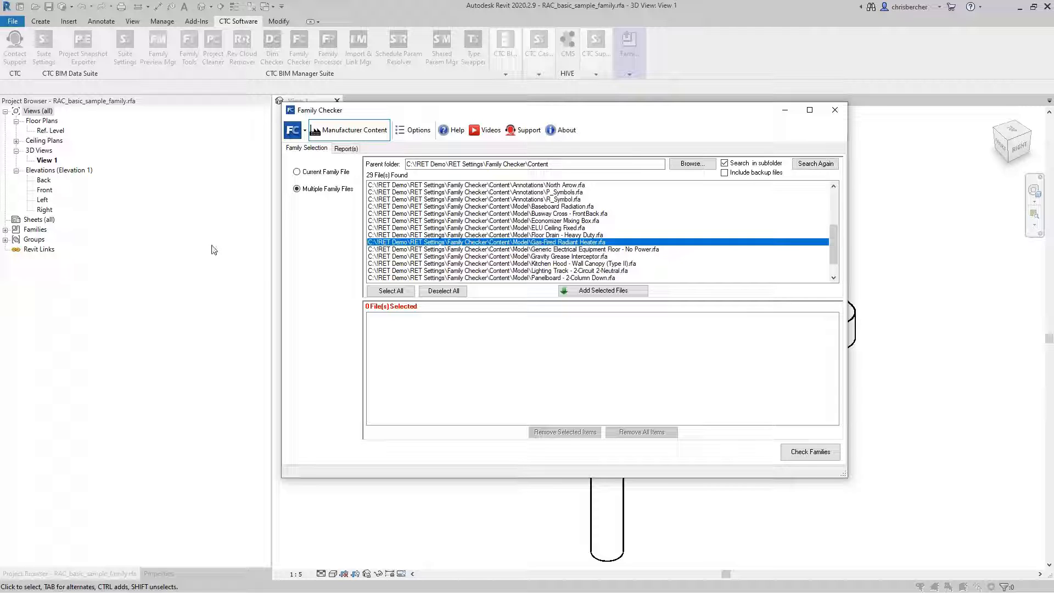
click(582, 256)
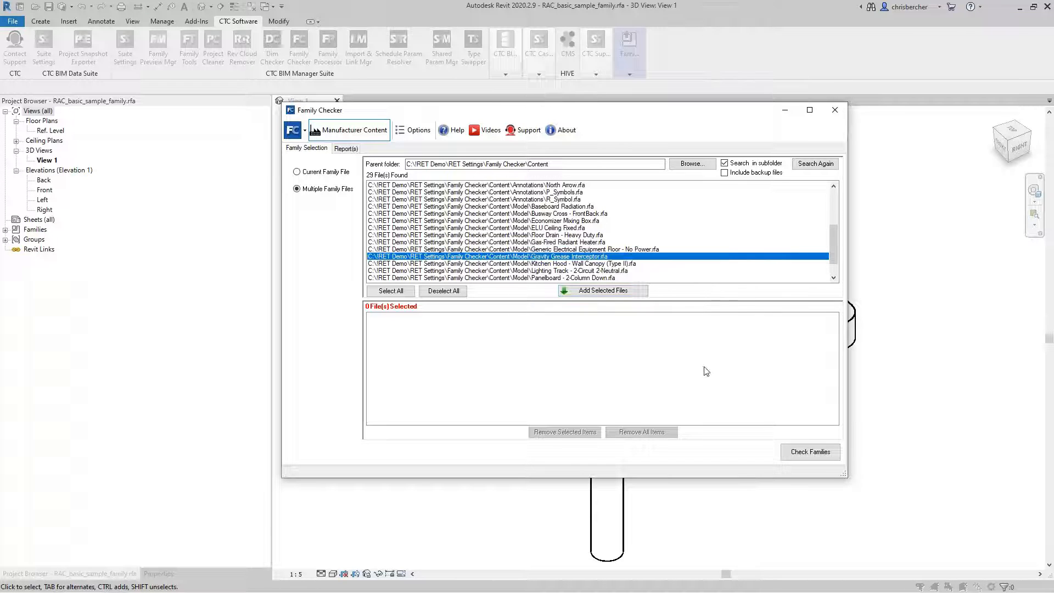
scroll(648, 253, down, 3)
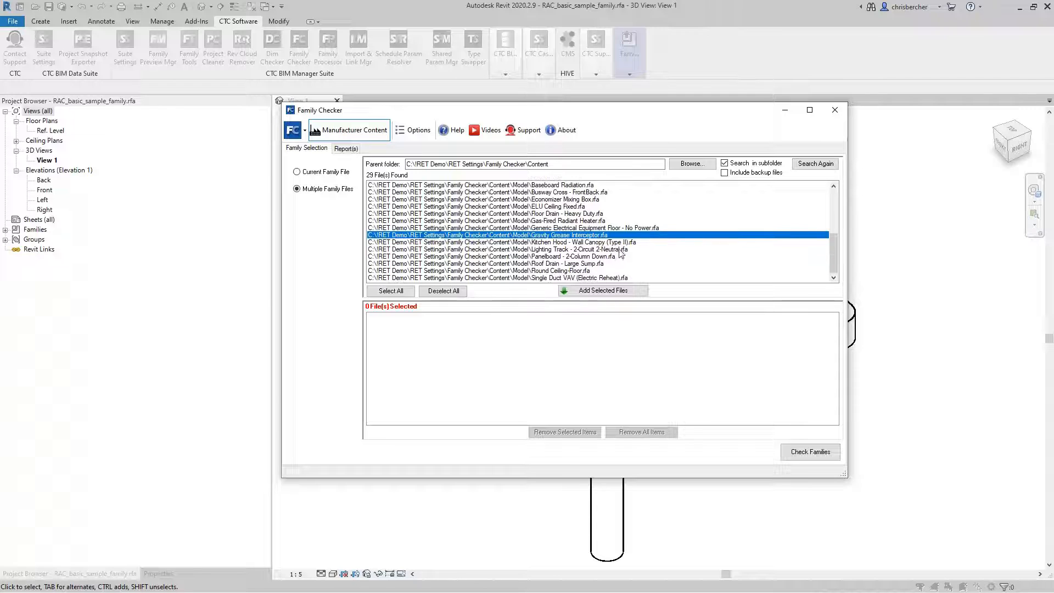
click(587, 257)
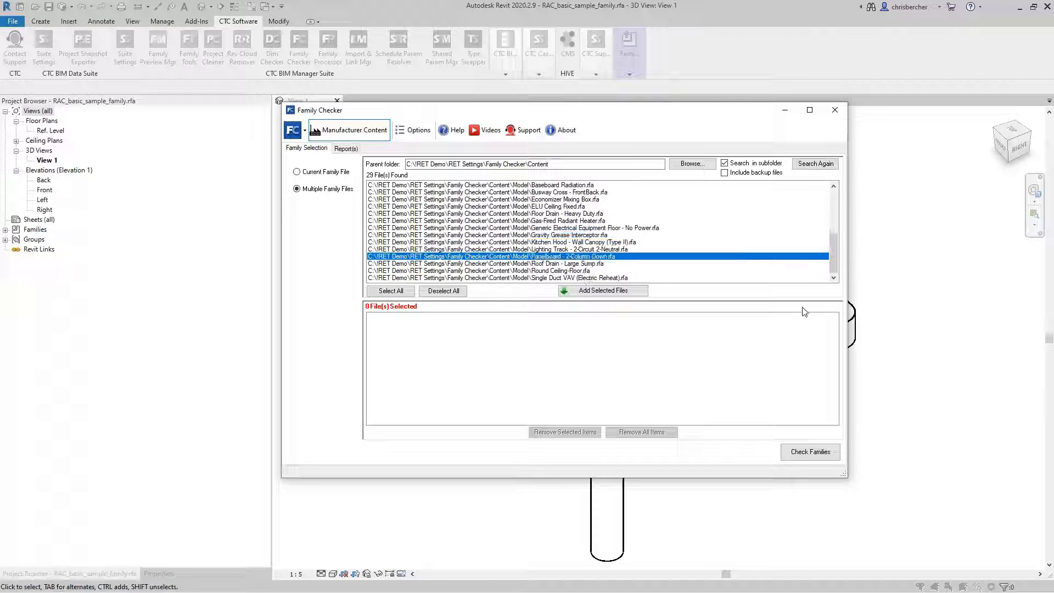
click(603, 291)
click(807, 453)
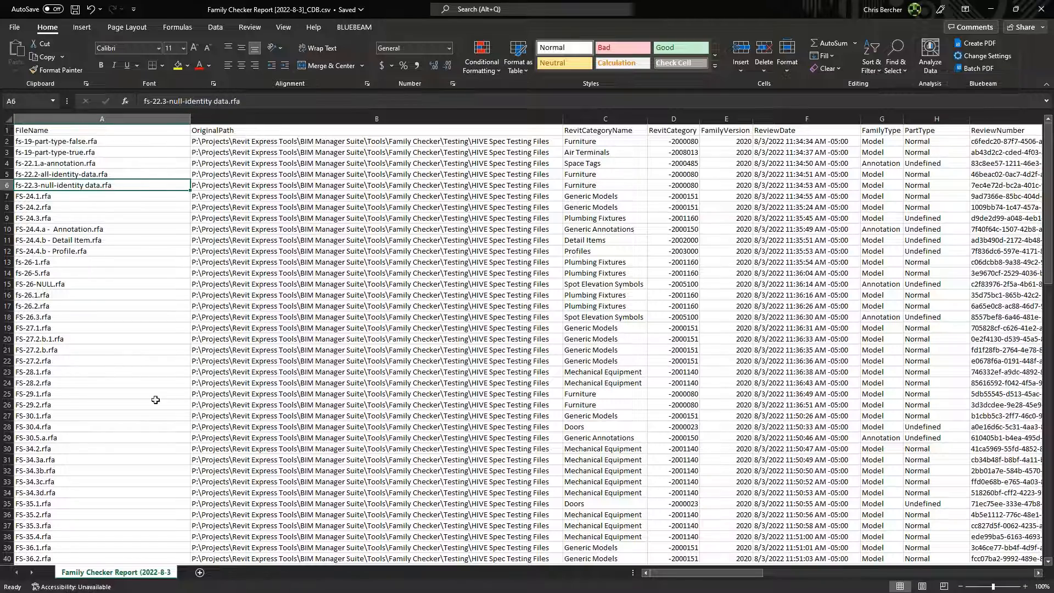
Switch to the Family Checker report in Excel and examine its rating columns, from family details through review processing times.
drag(694, 575, 708, 573)
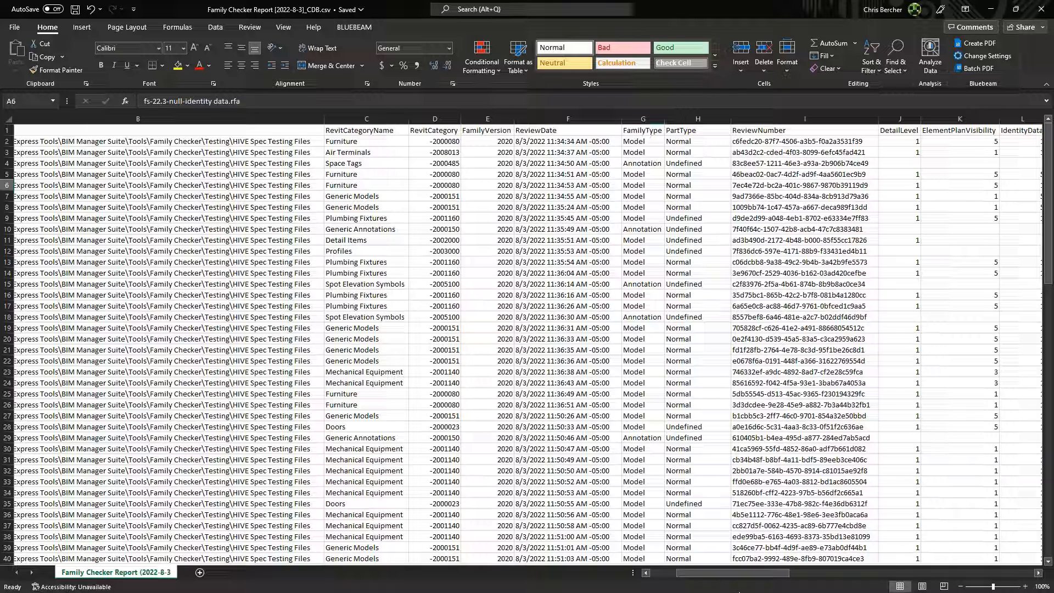
drag(726, 573, 818, 573)
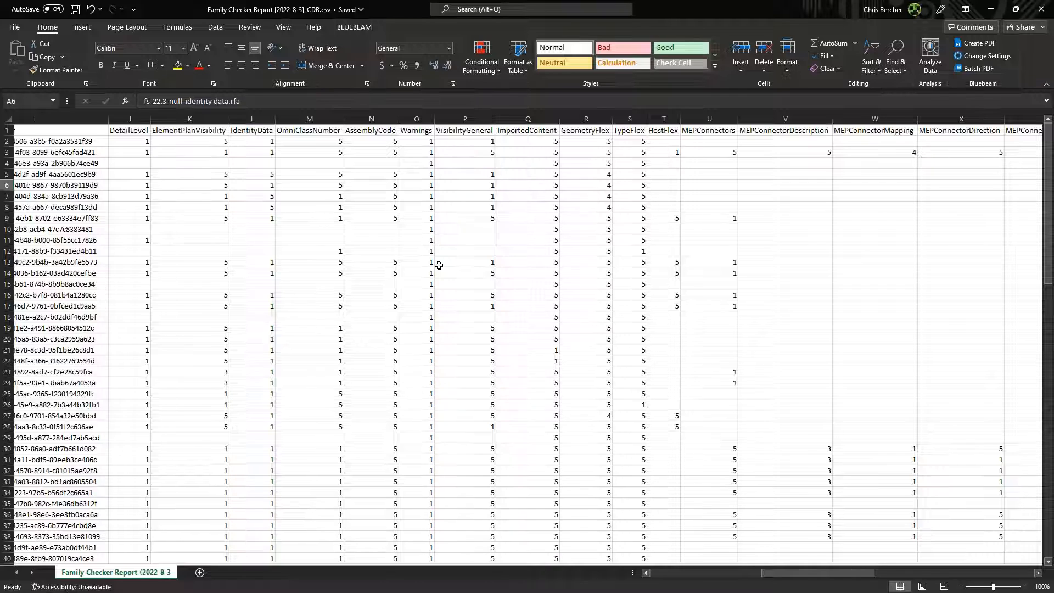
drag(800, 576, 813, 577)
click(709, 274)
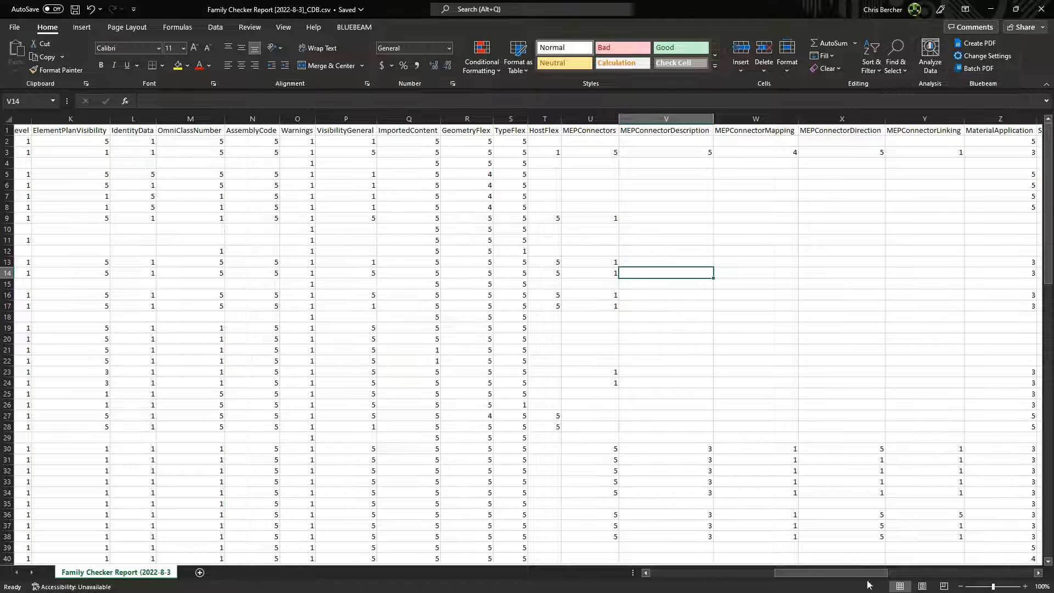
drag(802, 571, 823, 572)
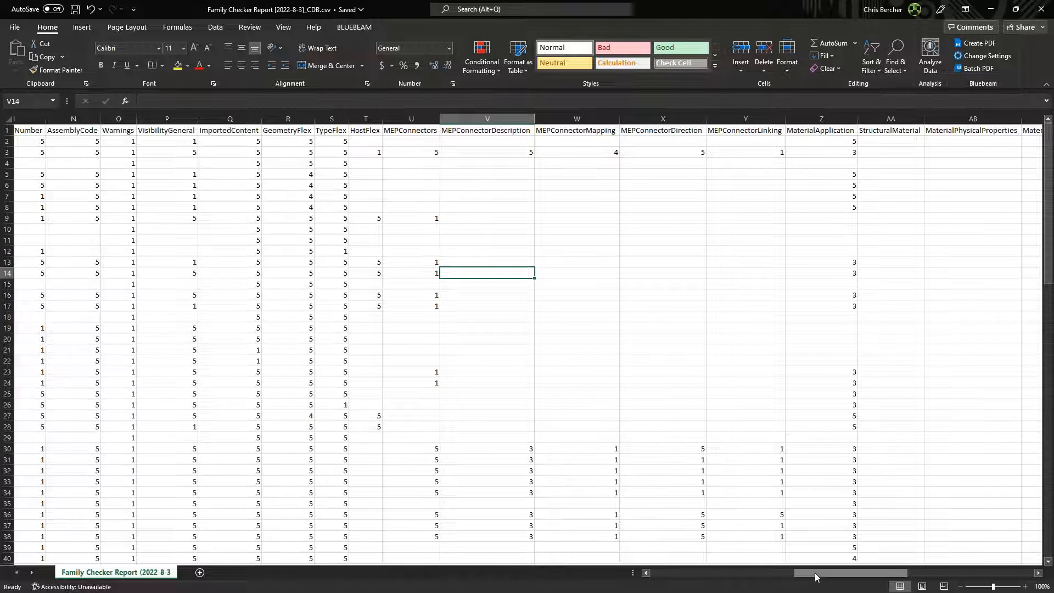
drag(814, 573, 867, 569)
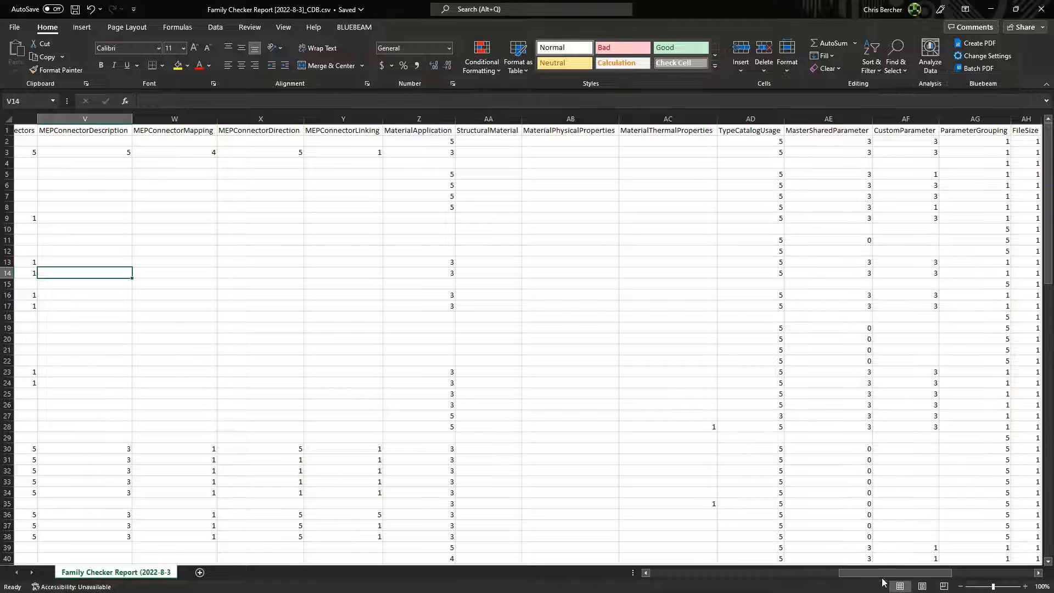
drag(881, 572, 967, 571)
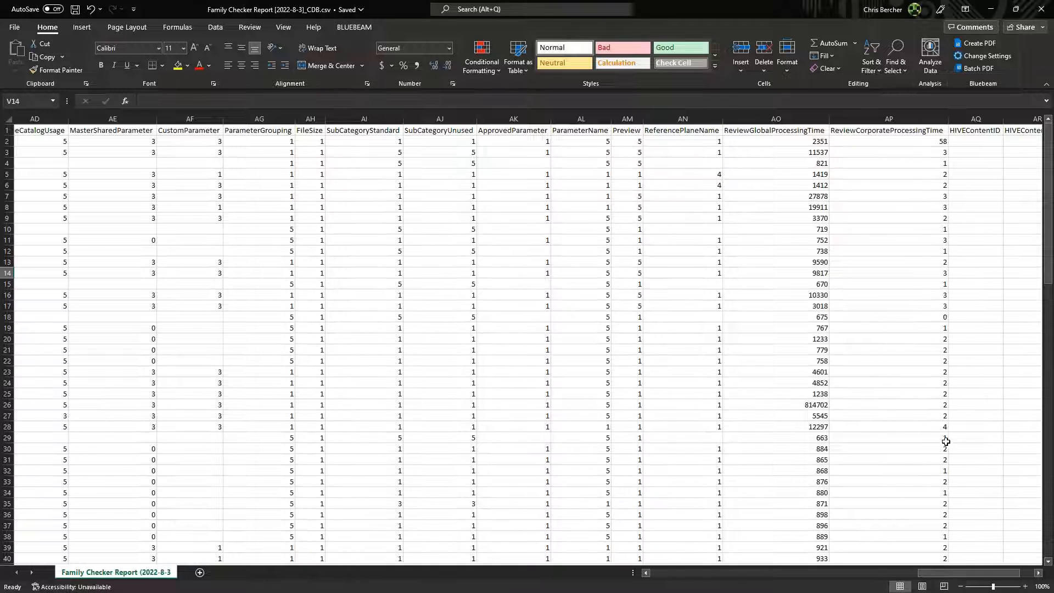
drag(946, 574, 946, 575)
drag(953, 572, 922, 572)
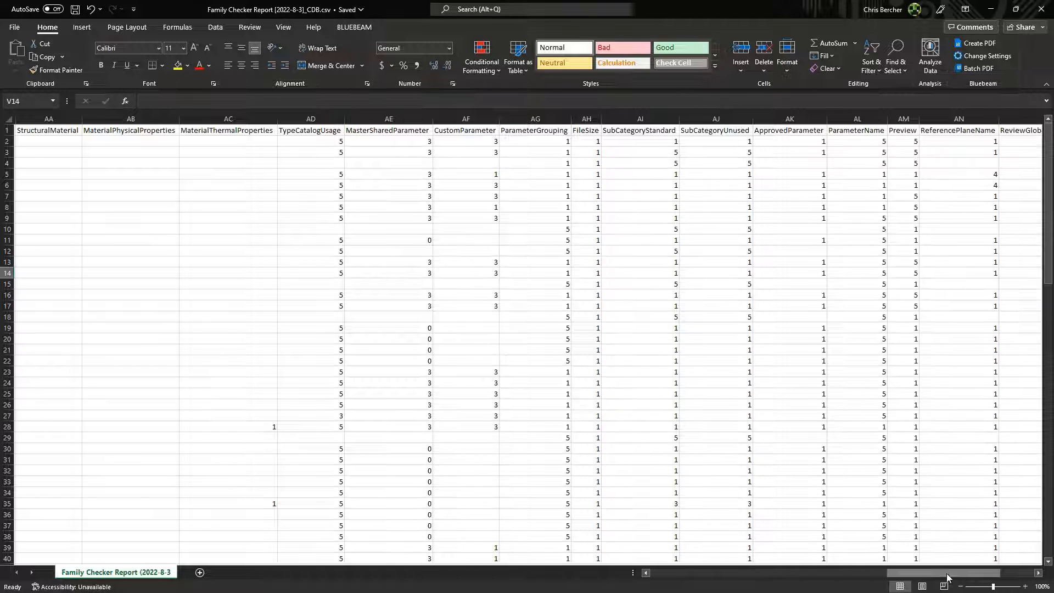
drag(949, 572, 798, 571)
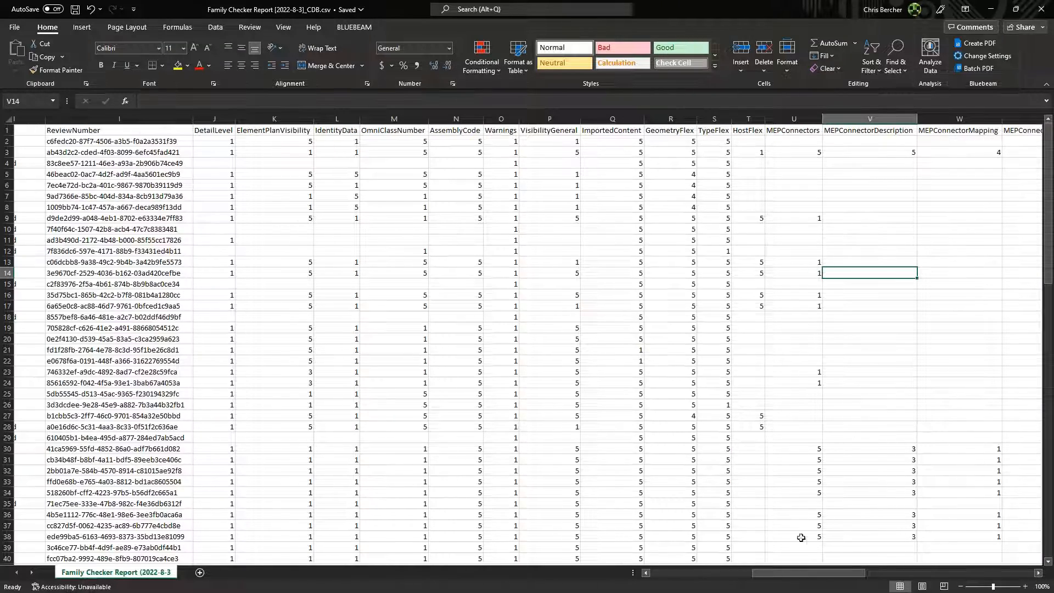
Examine the report's file path and category columns, then its MEP connector and material rating columns.
drag(807, 574, 710, 569)
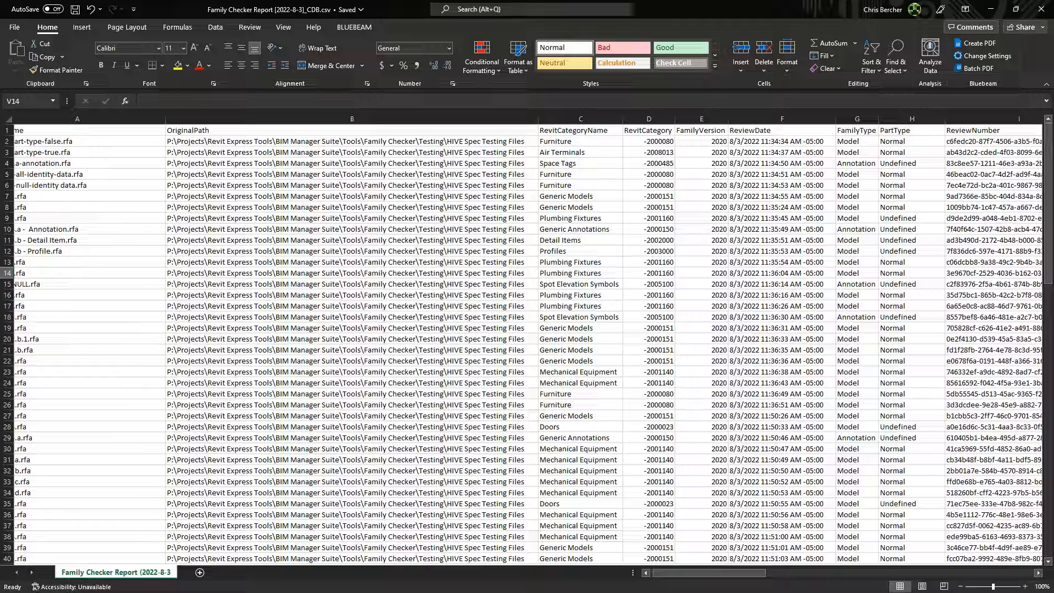
drag(730, 573, 841, 572)
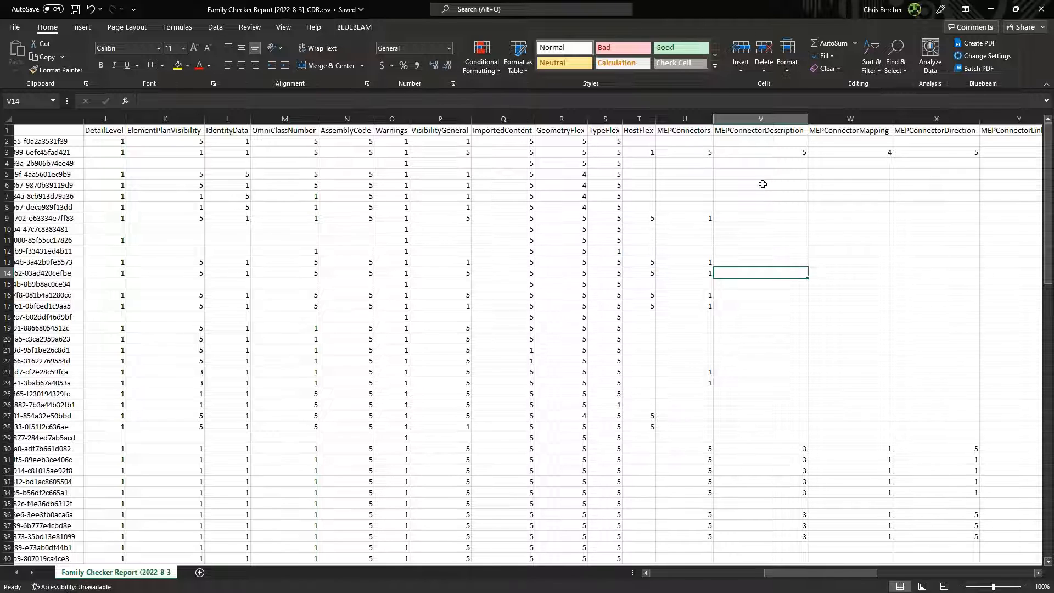
drag(766, 573, 810, 579)
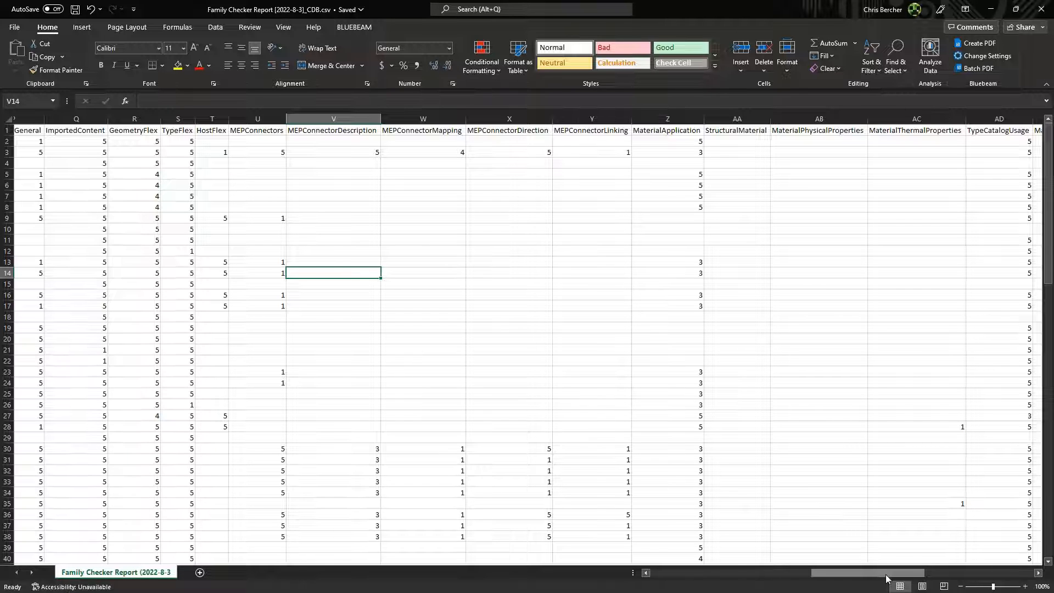
drag(885, 575, 849, 572)
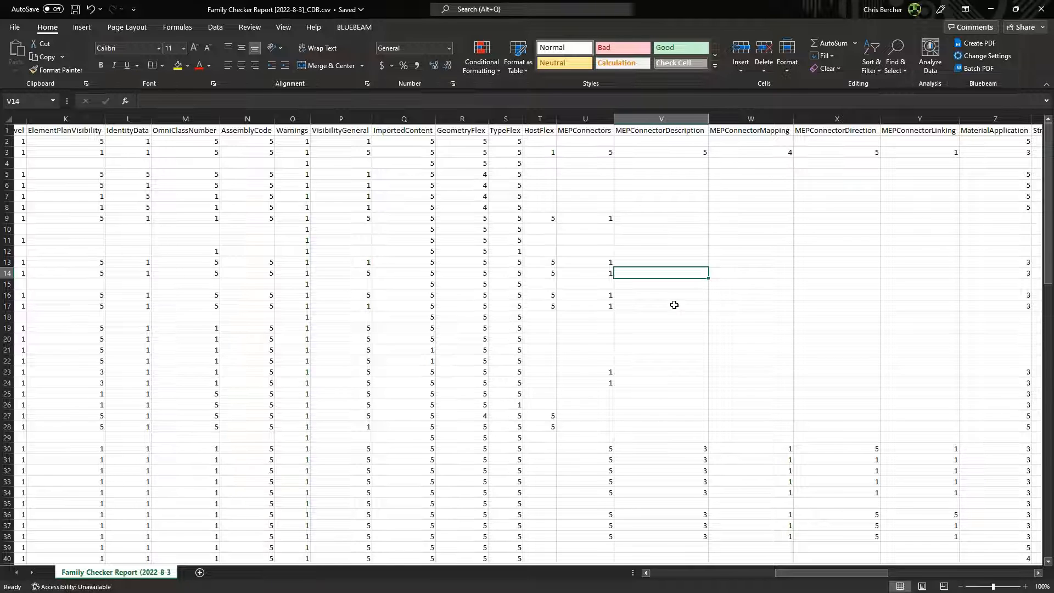
Switch to the Family Checker charts in Power BI and examine Page 1's category list, family ratings table and average rating chart.
key(alt+Tab)
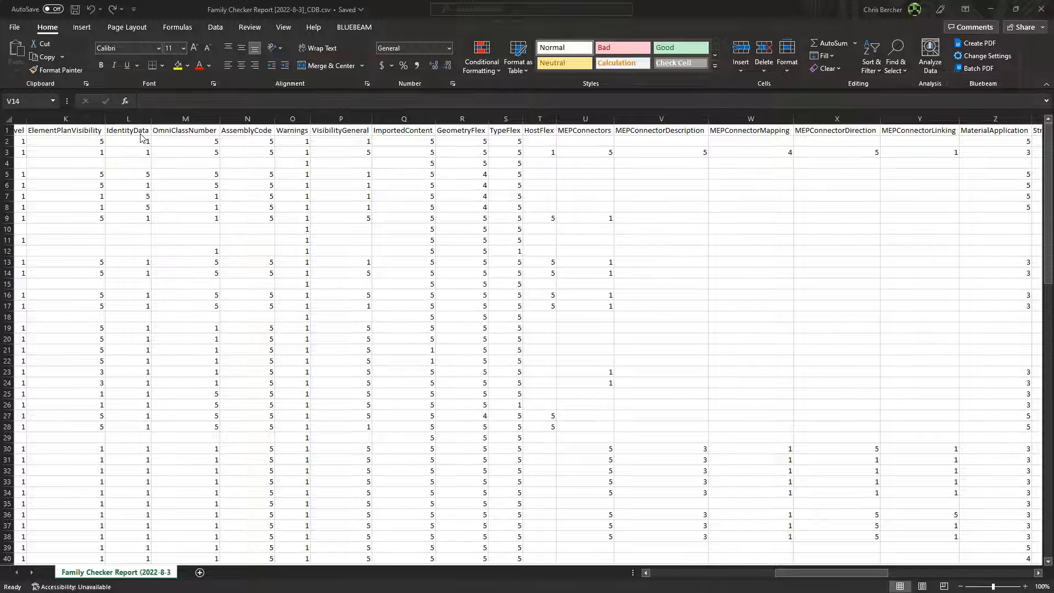
drag(0, 220, 669, 2)
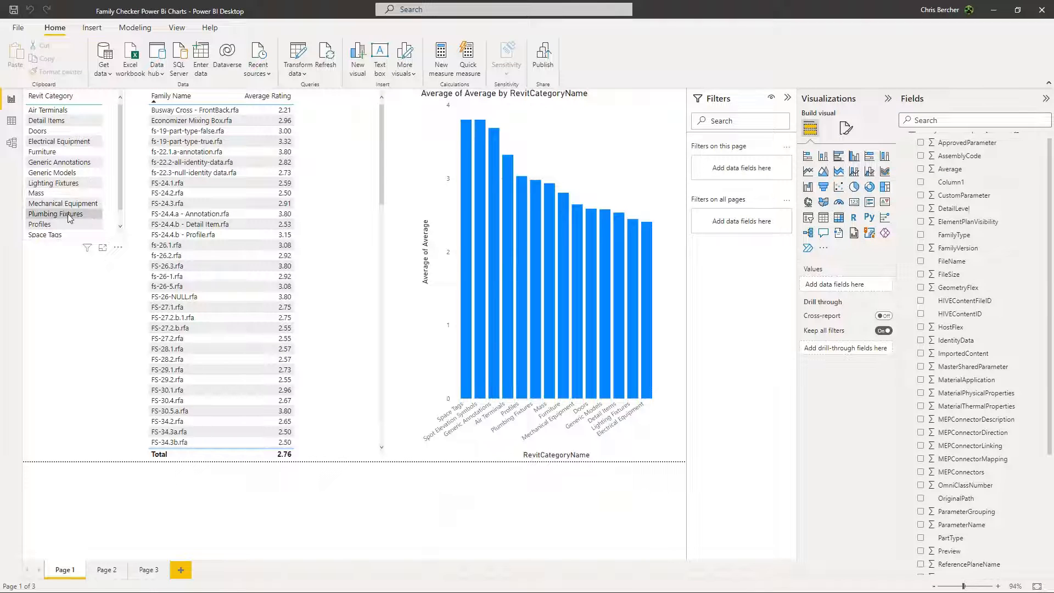
scroll(85, 181, down, 1)
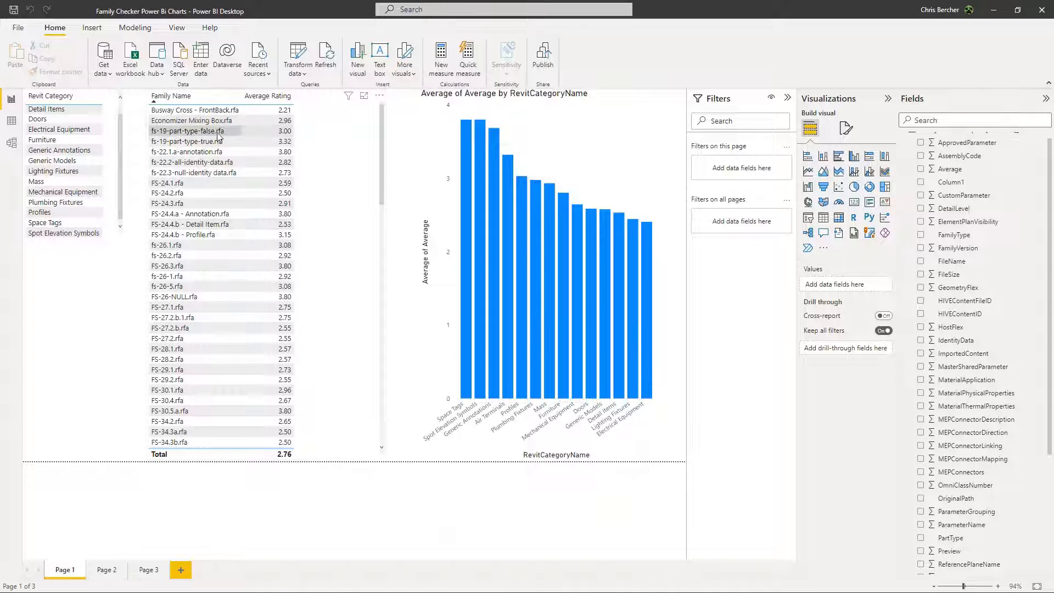
scroll(200, 176, down, 5)
scroll(206, 234, up, 5)
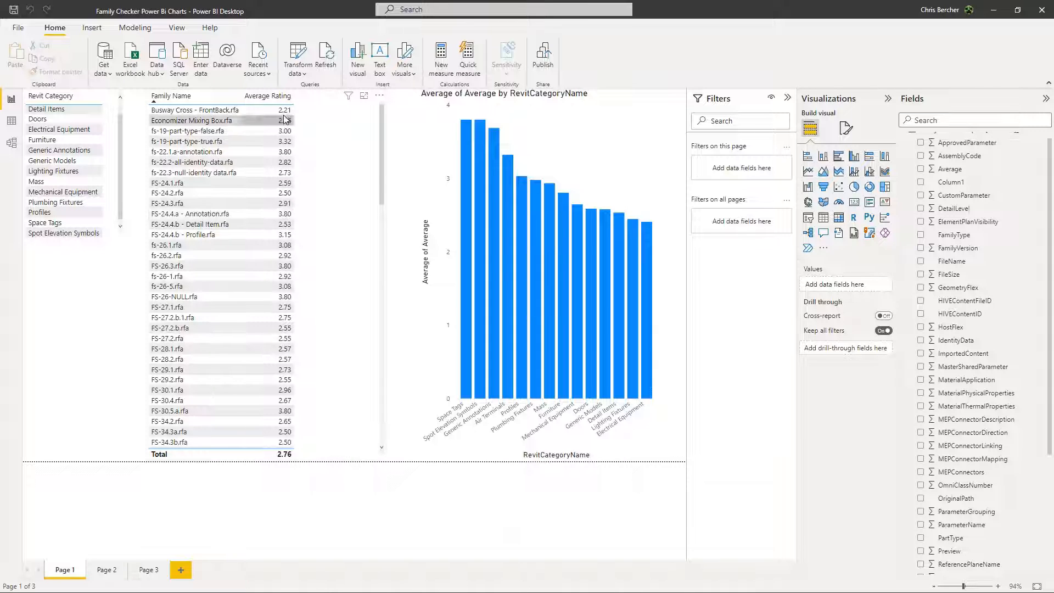
scroll(287, 127, down, 2)
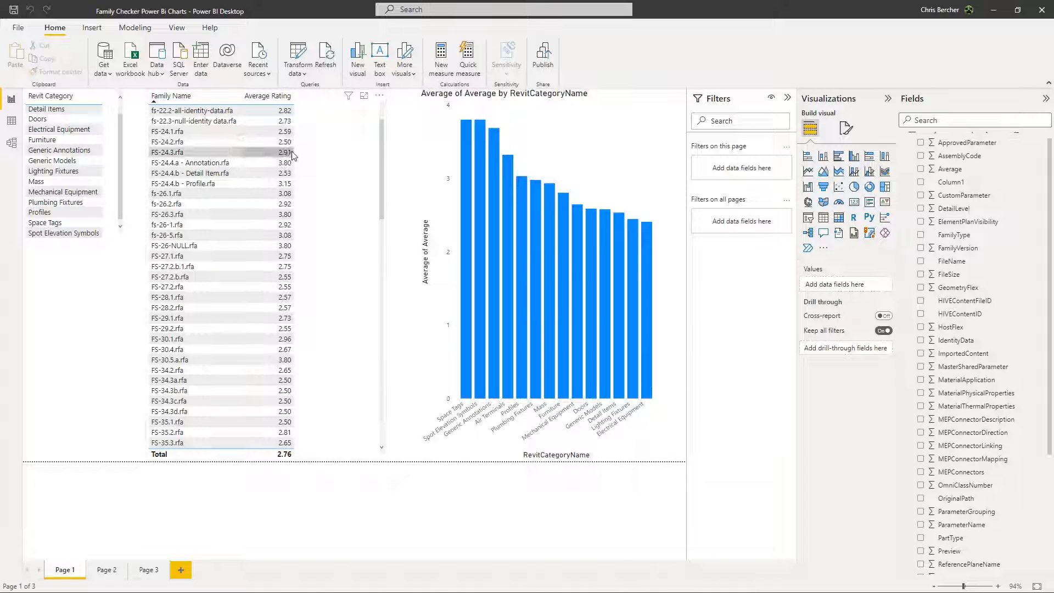
scroll(292, 152, down, 2)
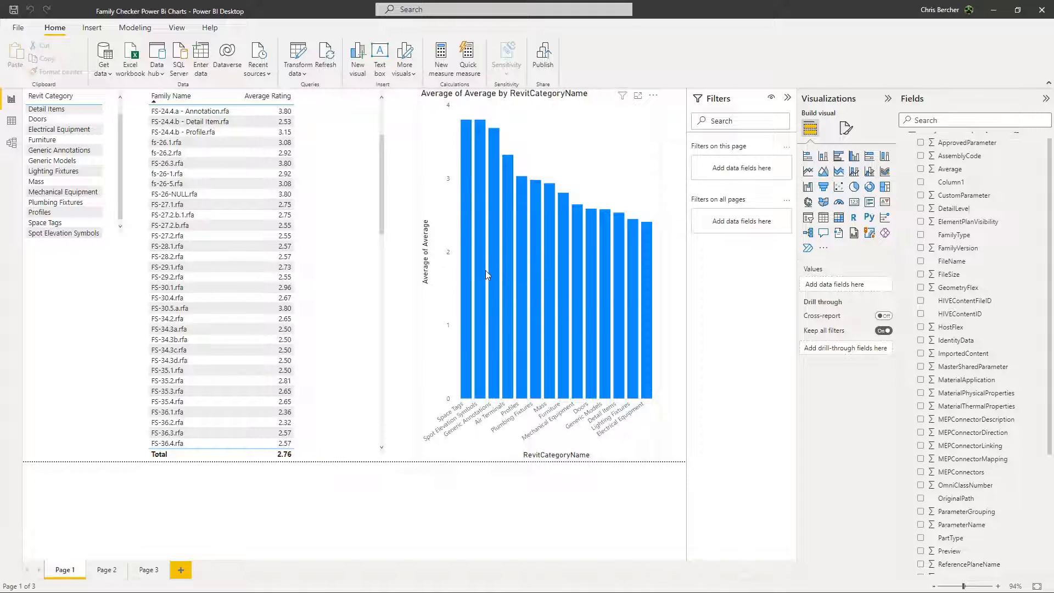
mouse_move(485, 270)
Open Page 2 and narrow the FileName column of the 10 Lowest Rated Families table to fit the average ratings.
click(106, 570)
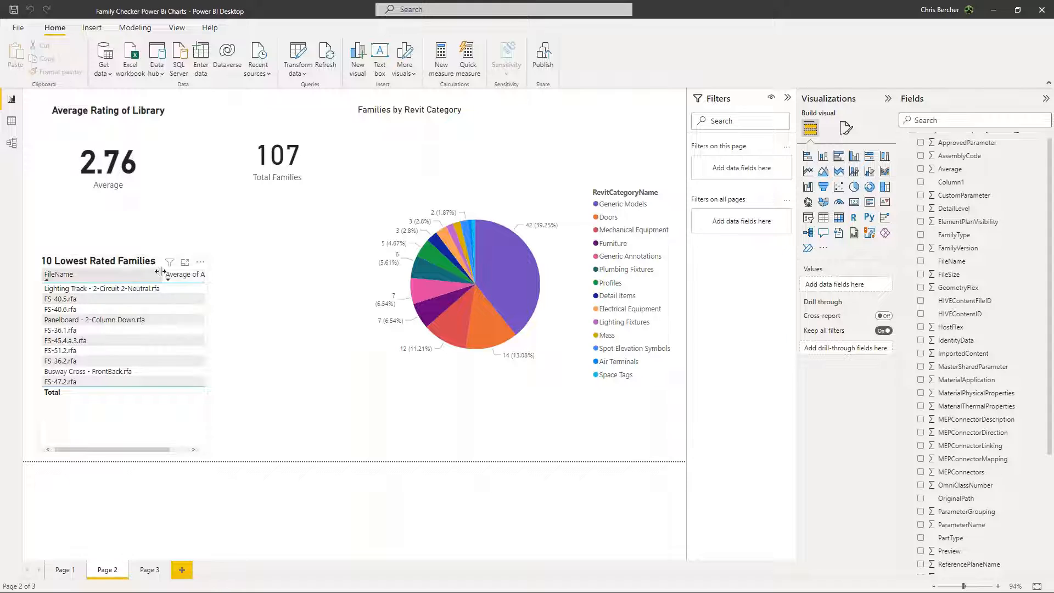
drag(160, 273, 132, 273)
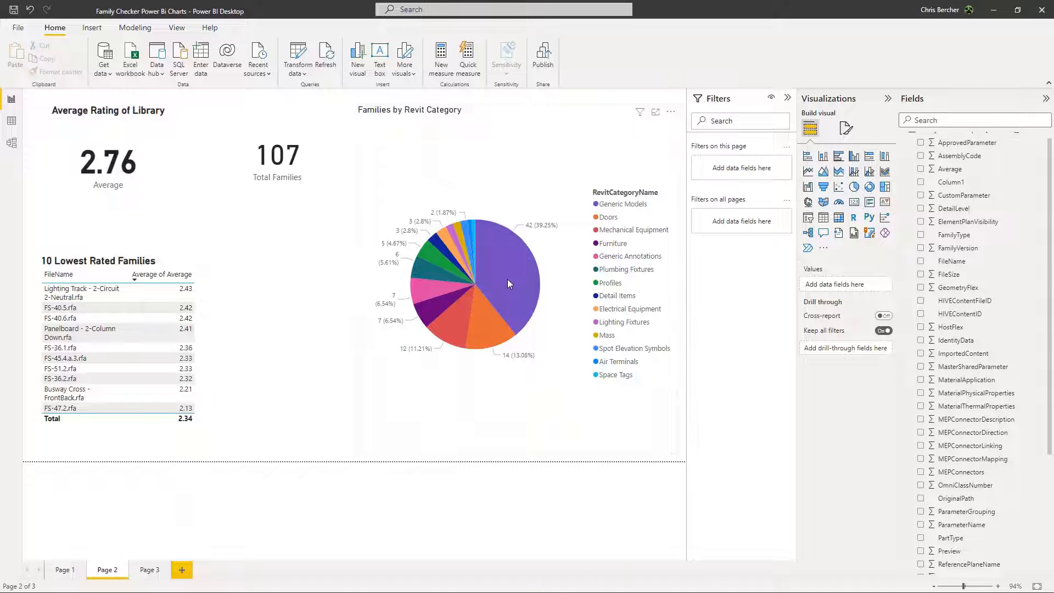
mouse_move(488, 335)
Return to Page 1, widen the Fields pane and examine the report's available fields, expanding ReviewDate.
click(64, 570)
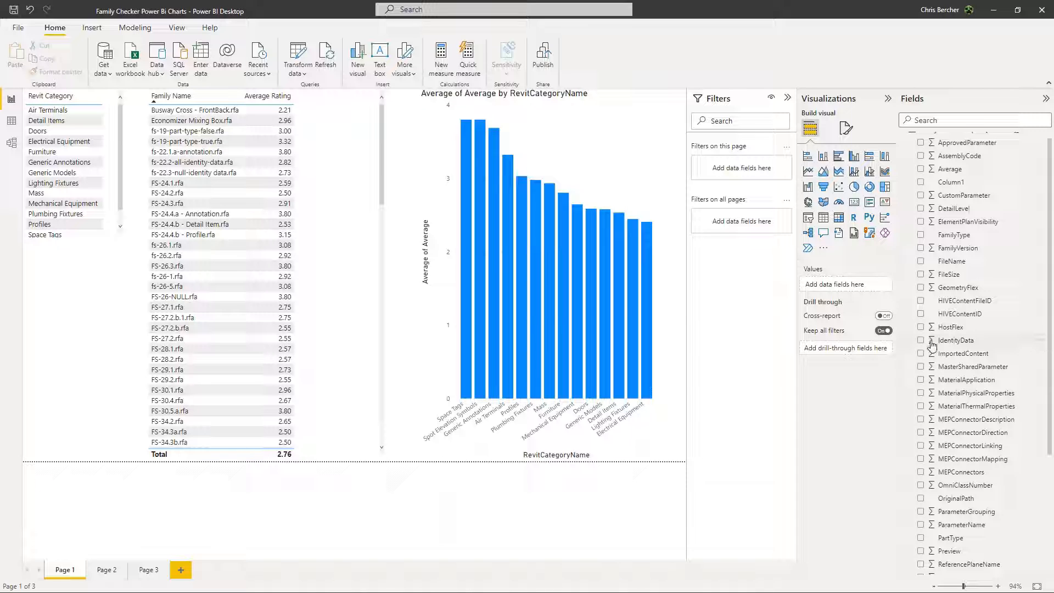
drag(896, 364, 861, 369)
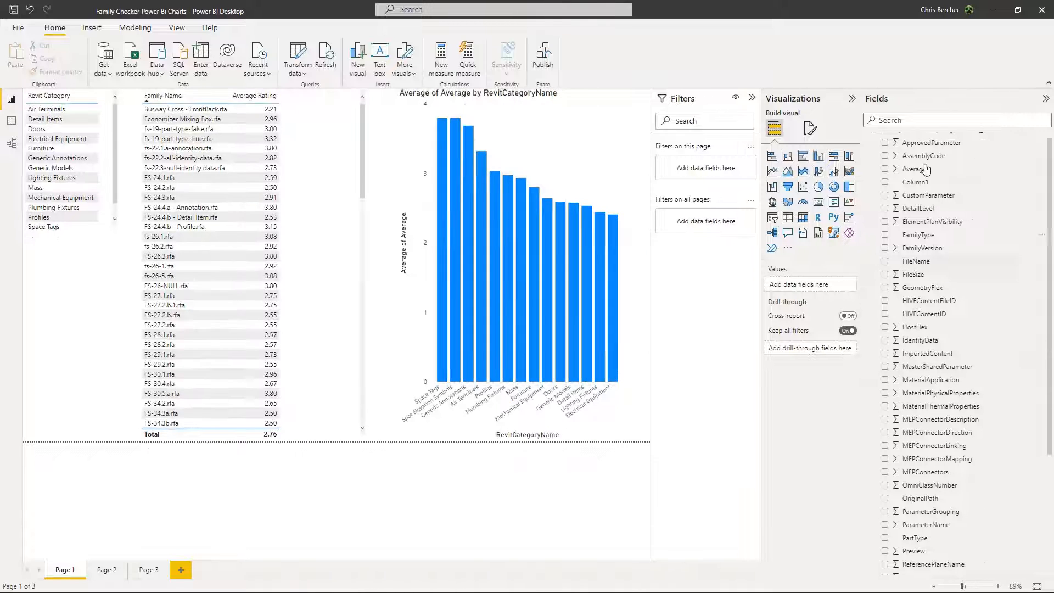
scroll(935, 183, up, 1)
click(914, 140)
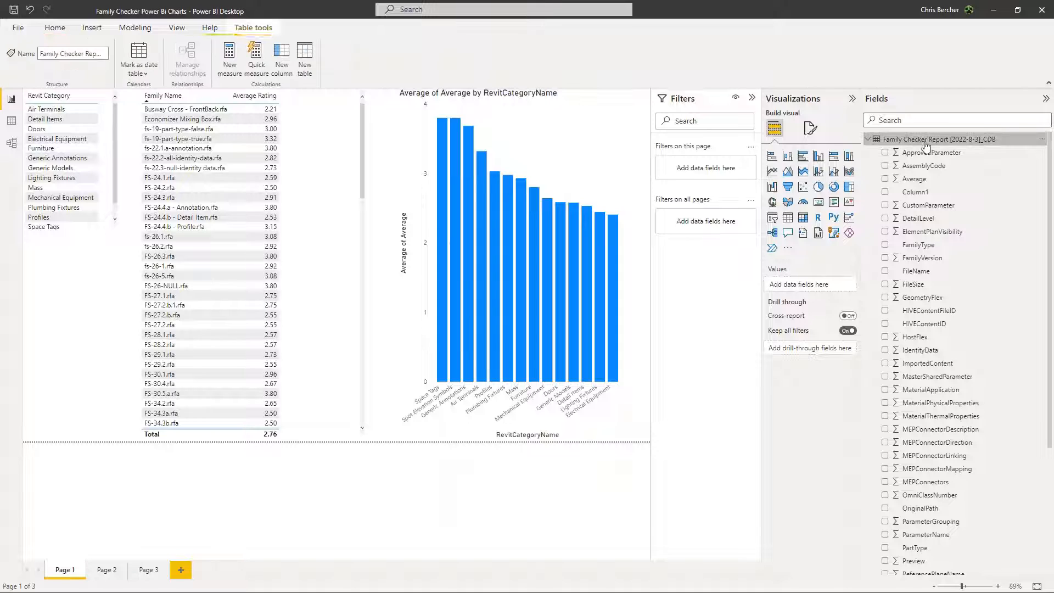
scroll(949, 220, down, 3)
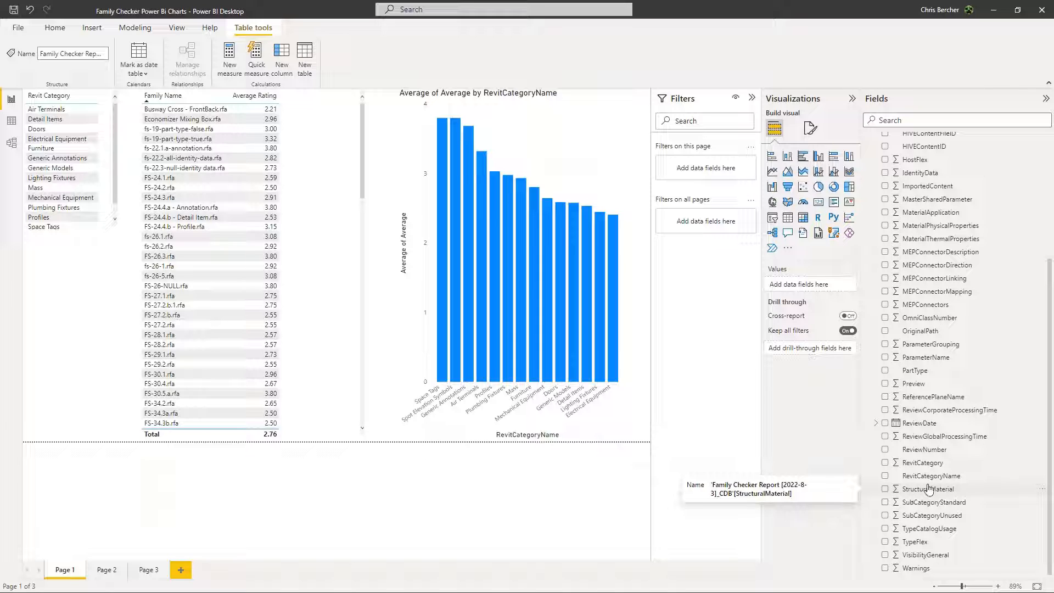
click(877, 423)
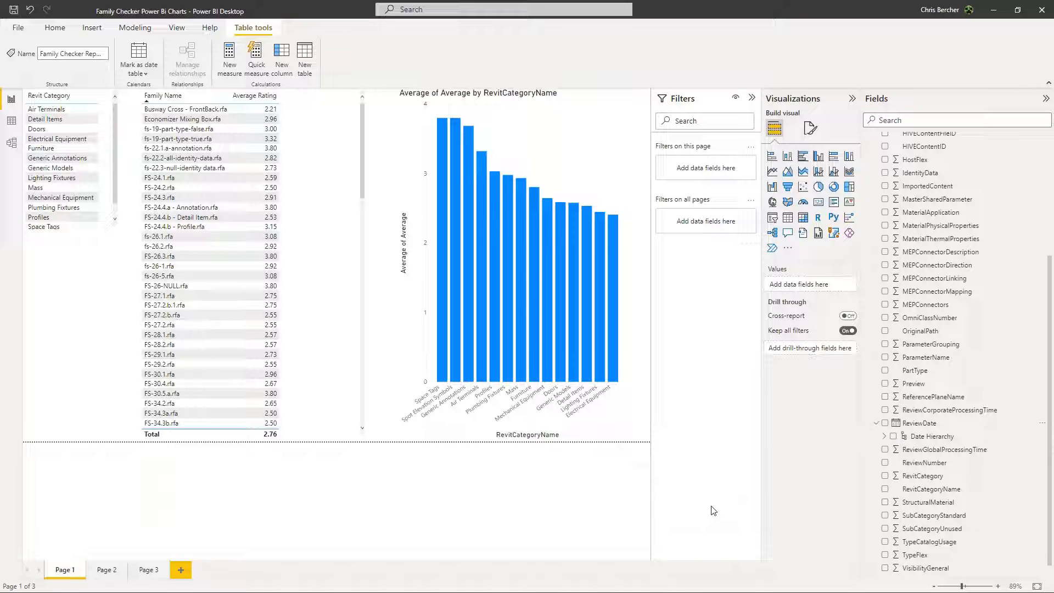
Review Page 2's library average, lowest rated families and breakdown of families by Revit category.
click(108, 571)
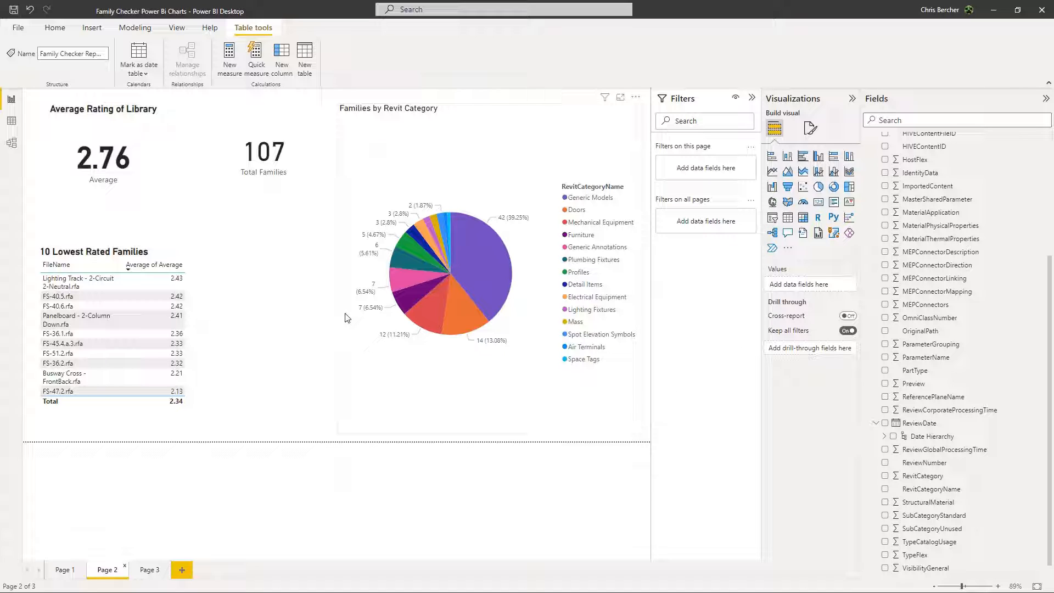
key(alt+Tab)
click(101, 277)
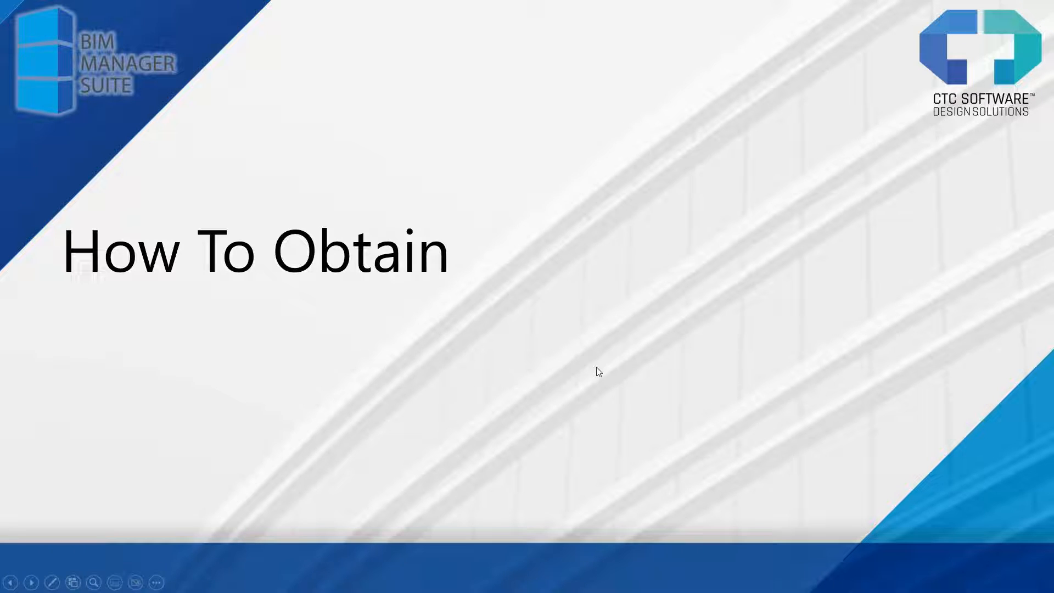
key(alt+Tab)
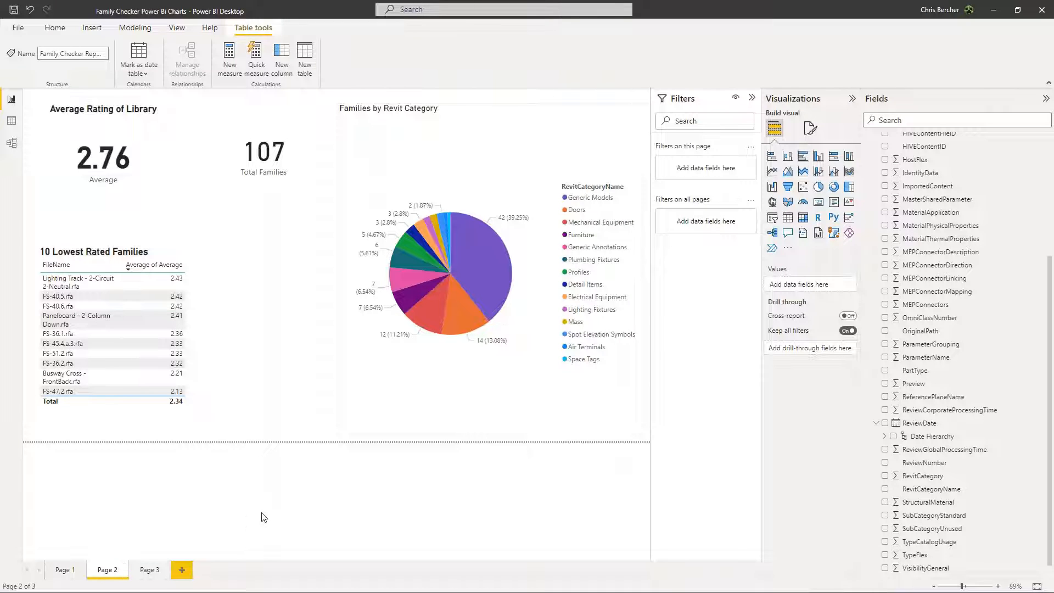
Switch to Revit and view the Family Checker's About information with its suite version and installer download option.
key(alt+Tab)
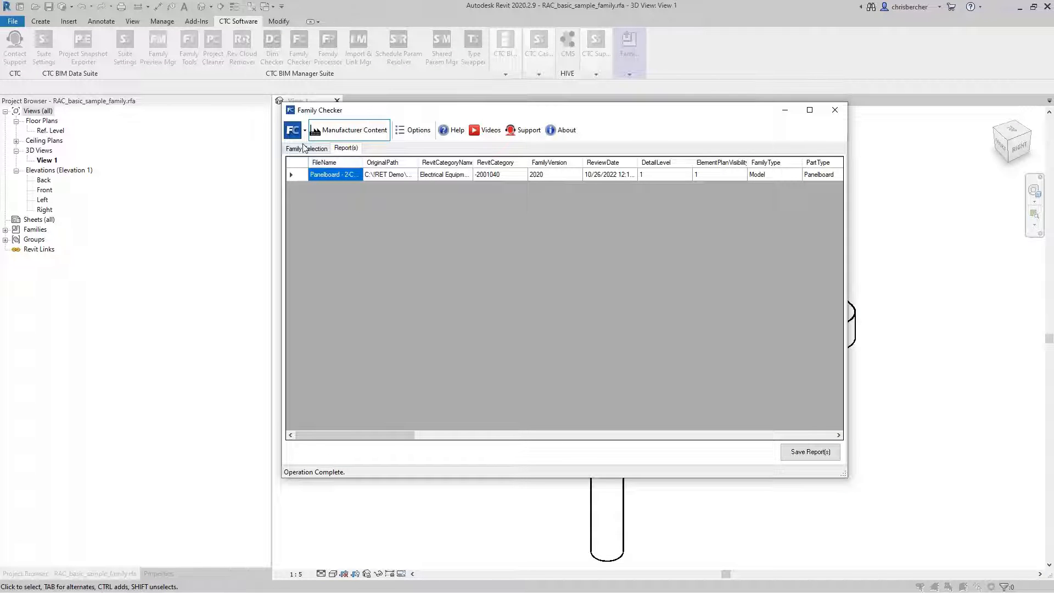
click(566, 132)
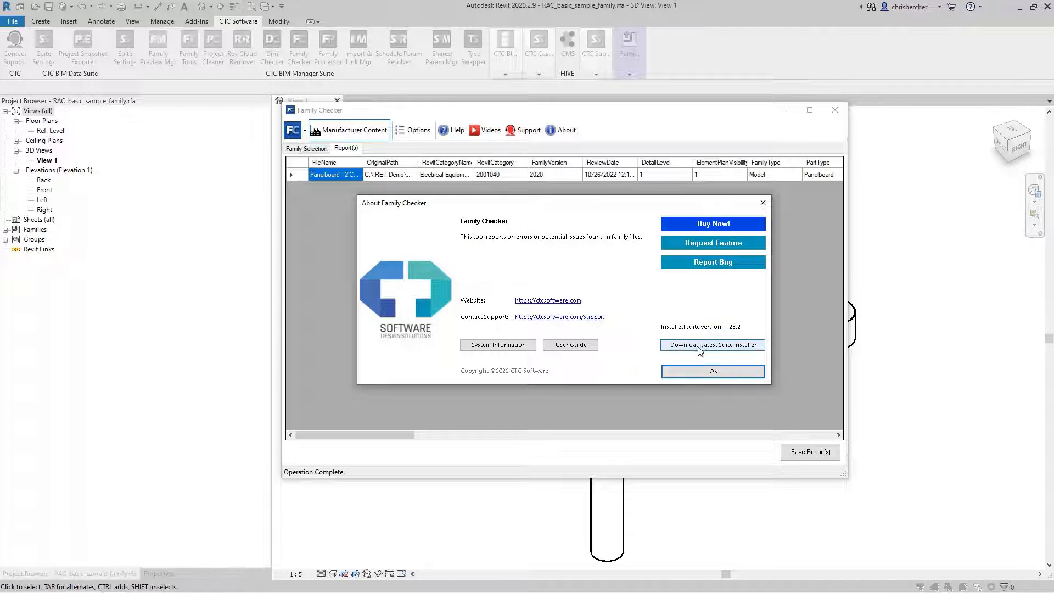
click(763, 202)
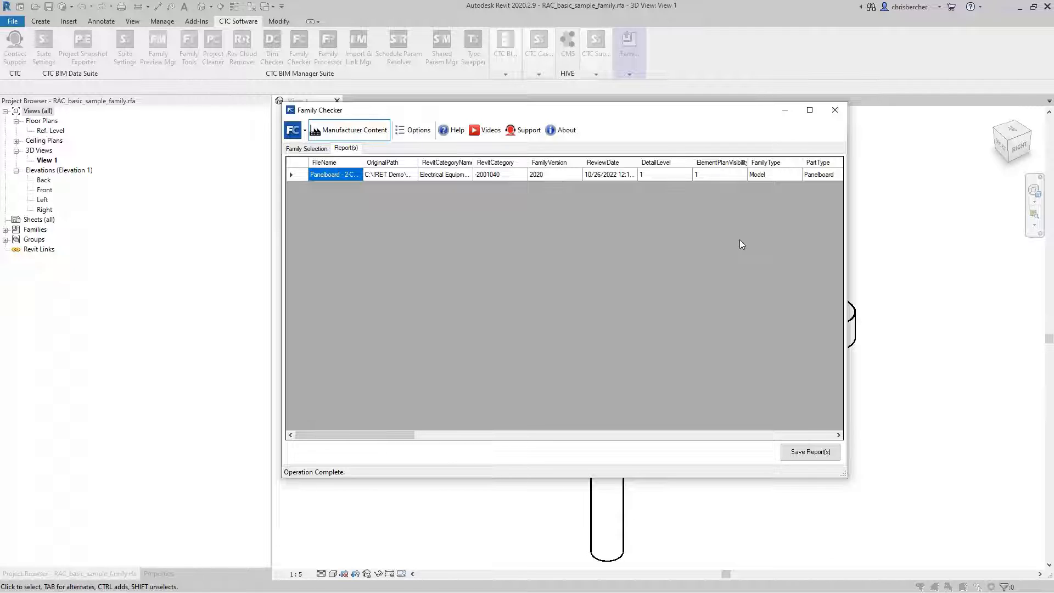
Switch to the browser and open the BIM Manager Suite 2023 product page on the CTC Software website.
click(547, 592)
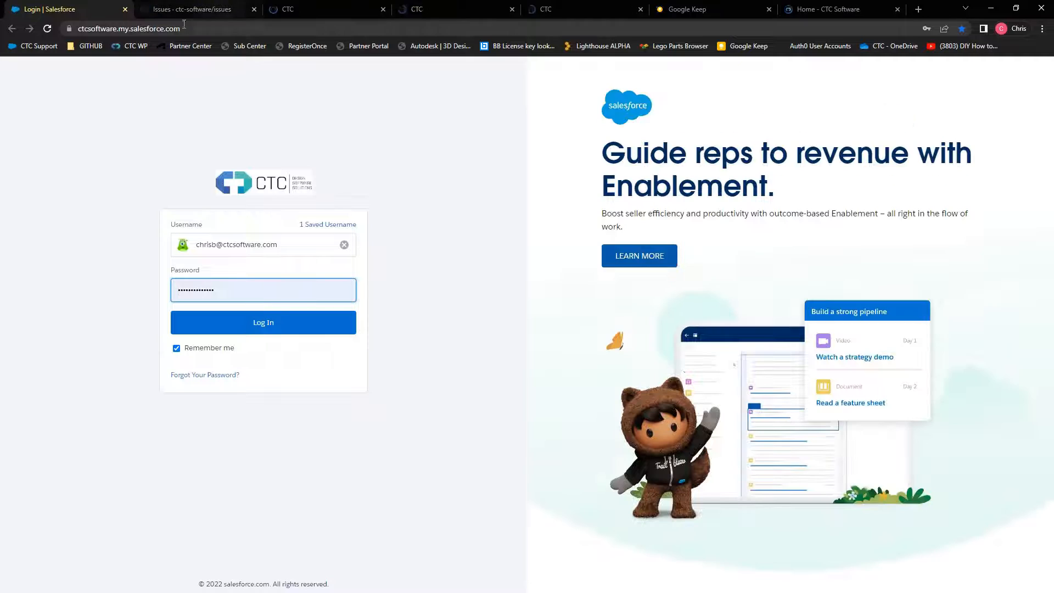
click(835, 16)
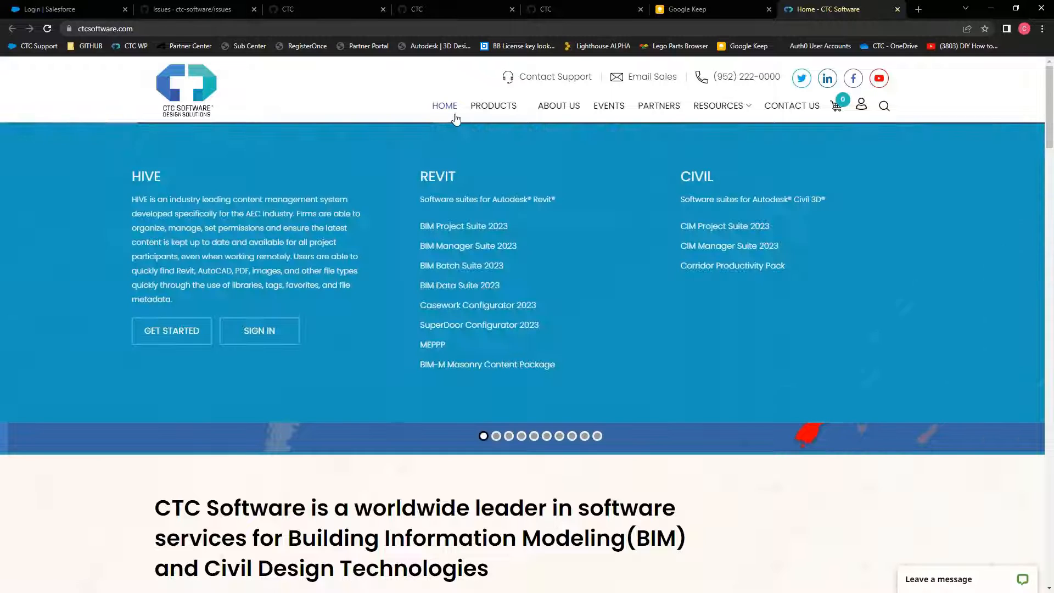
click(449, 251)
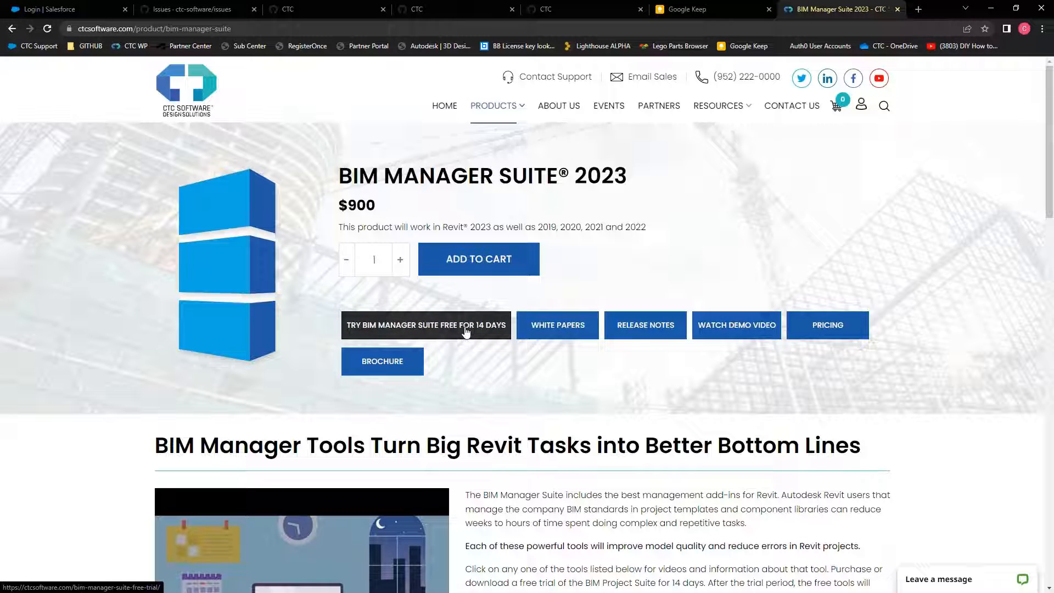
key(alt)
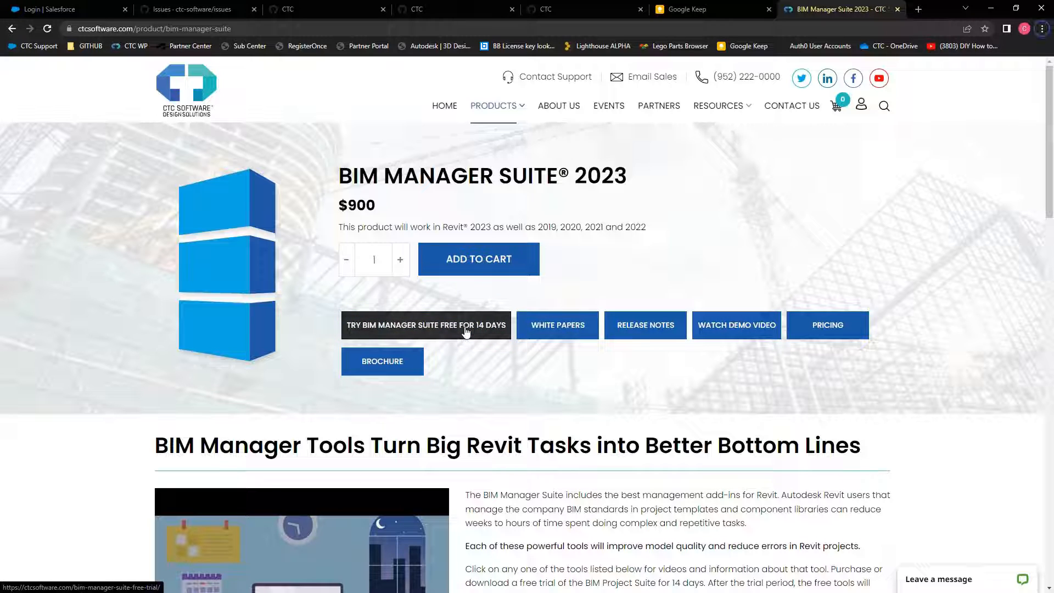